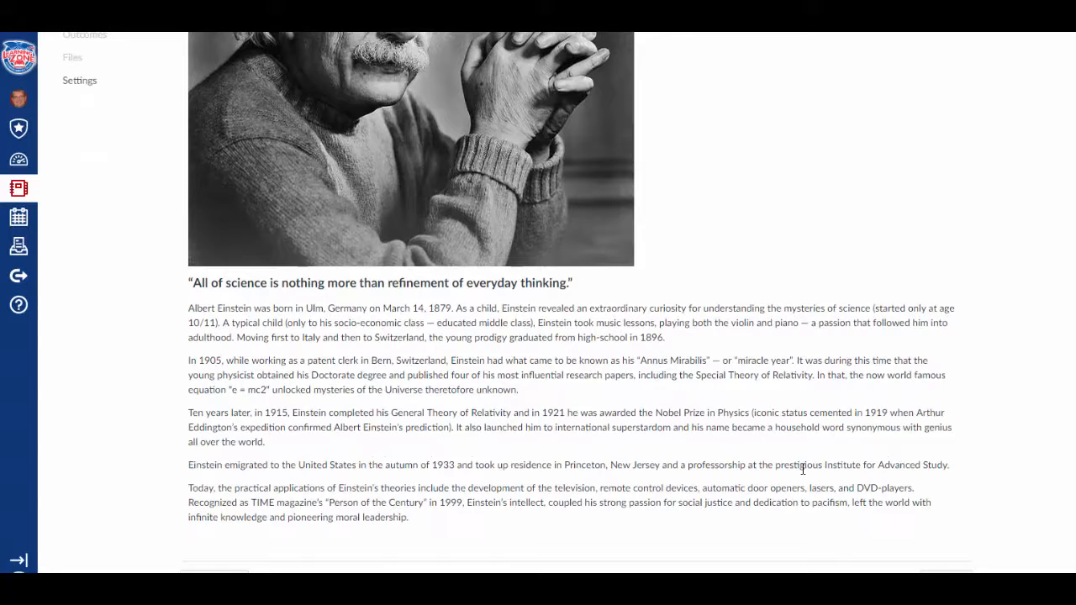
# Step: Open the Einstein Intro page for editing and review its image and biography text in the editor
pyautogui.scroll(5, 803, 469)
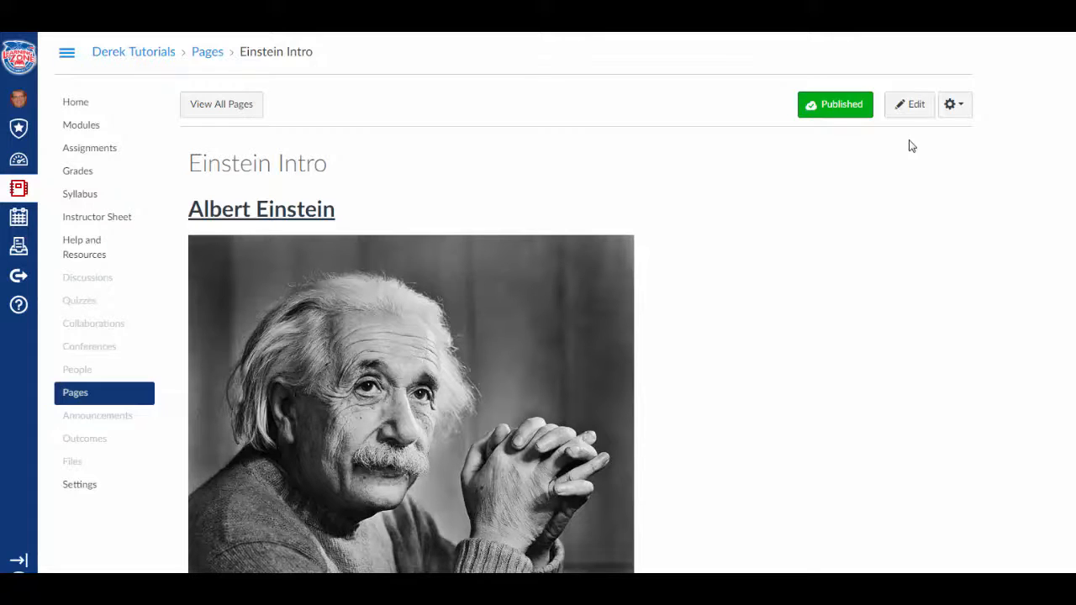
pyautogui.click(917, 108)
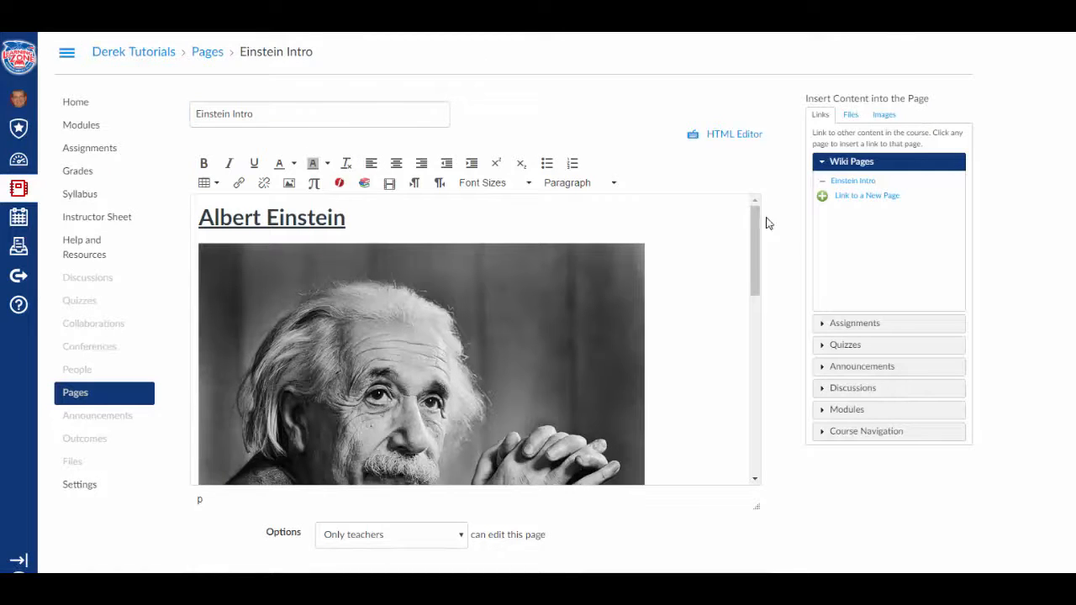
pyautogui.click(677, 306)
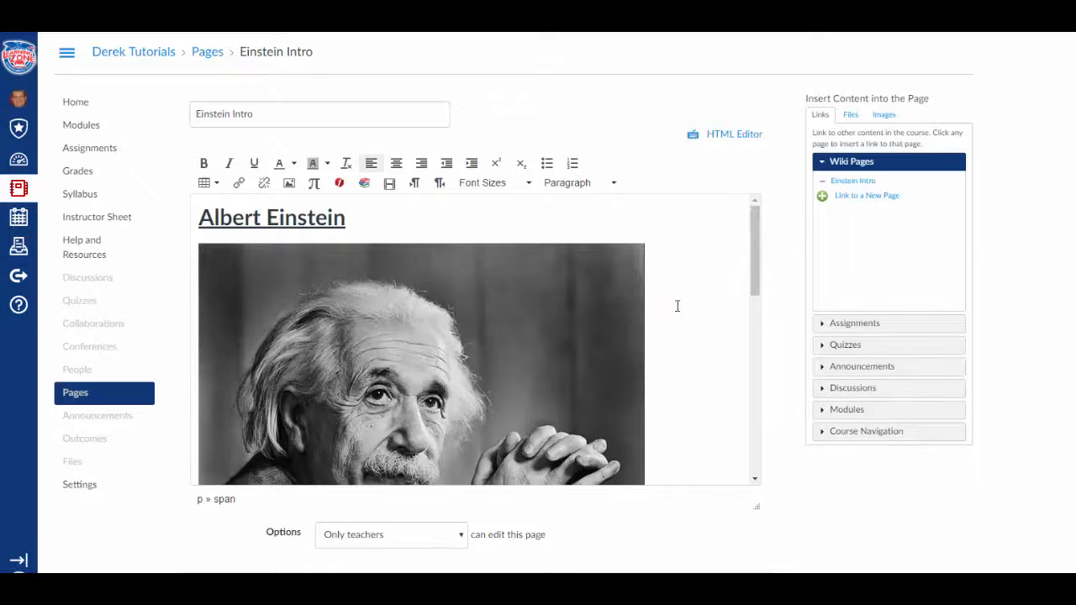
pyautogui.scroll(-5, 676, 306)
pyautogui.scroll(-3, 677, 306)
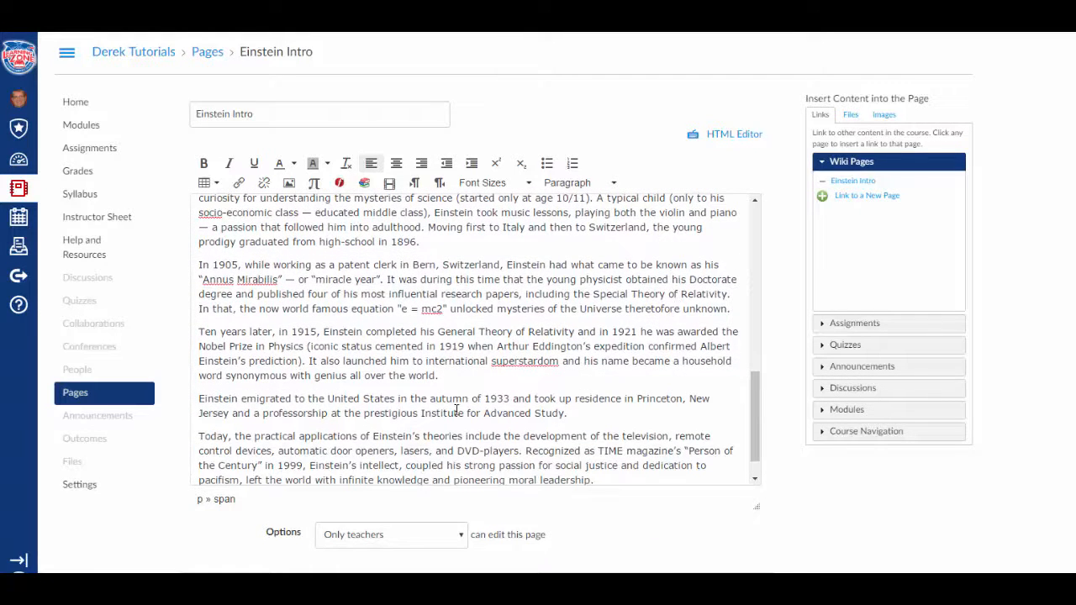
pyautogui.scroll(1, 507, 419)
pyautogui.scroll(8, 506, 420)
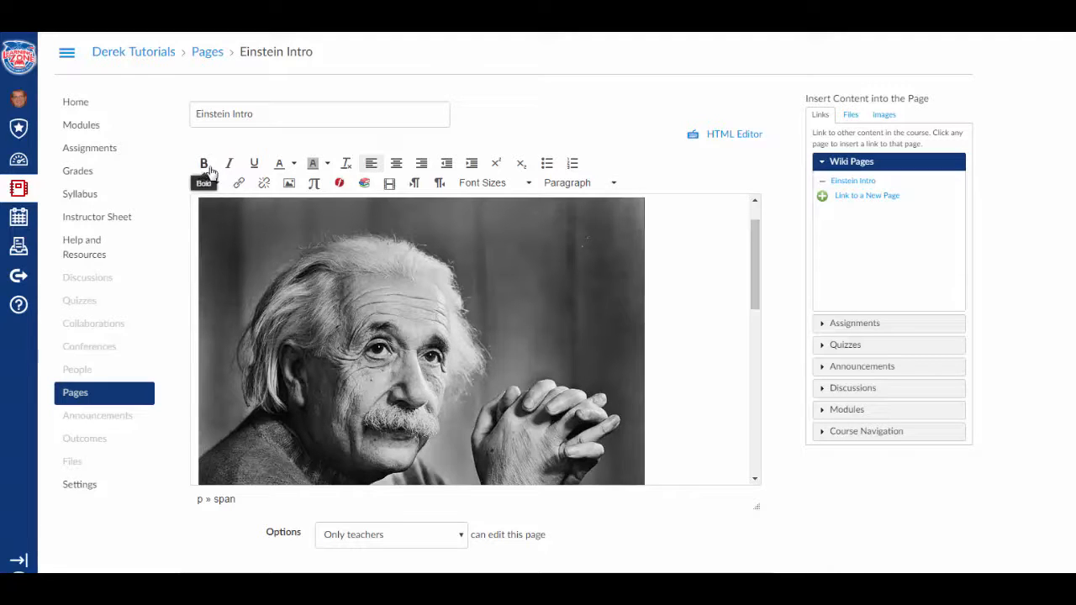
pyautogui.click(295, 165)
pyautogui.click(294, 166)
pyautogui.click(328, 164)
pyautogui.click(329, 165)
# Step: Format the paragraph beginning "Albert Einstein was born in Ulm" as a bulleted list item
pyautogui.scroll(-5, 665, 274)
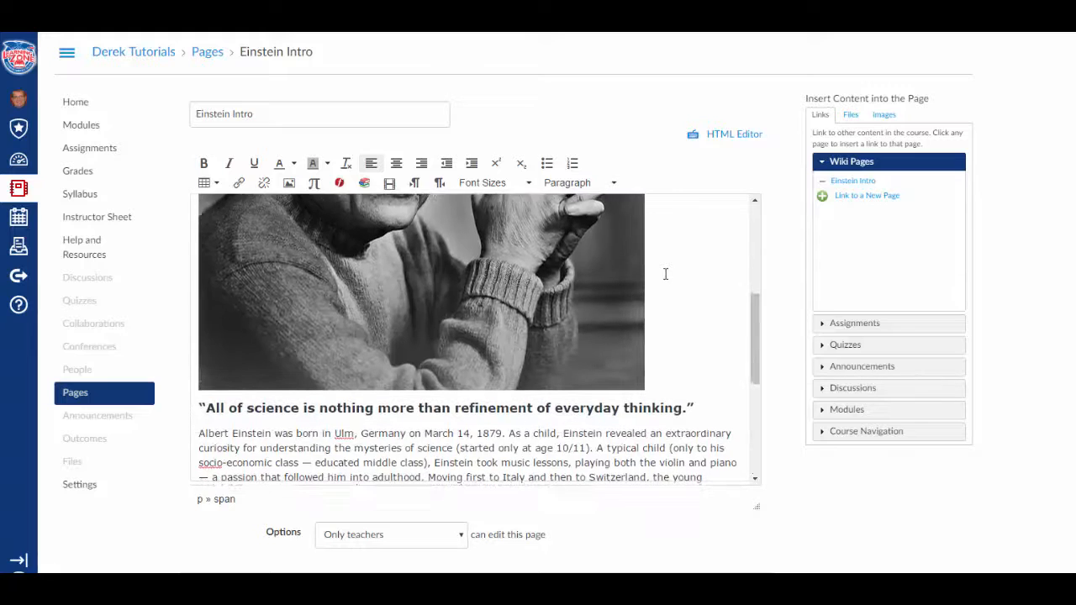
pyautogui.click(204, 323)
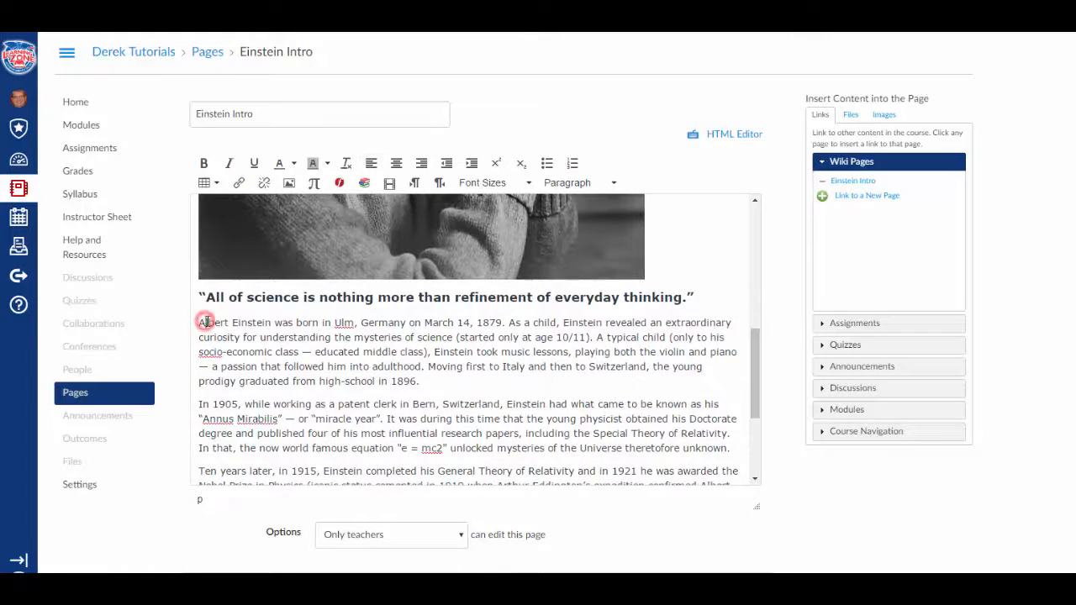
pyautogui.click(547, 163)
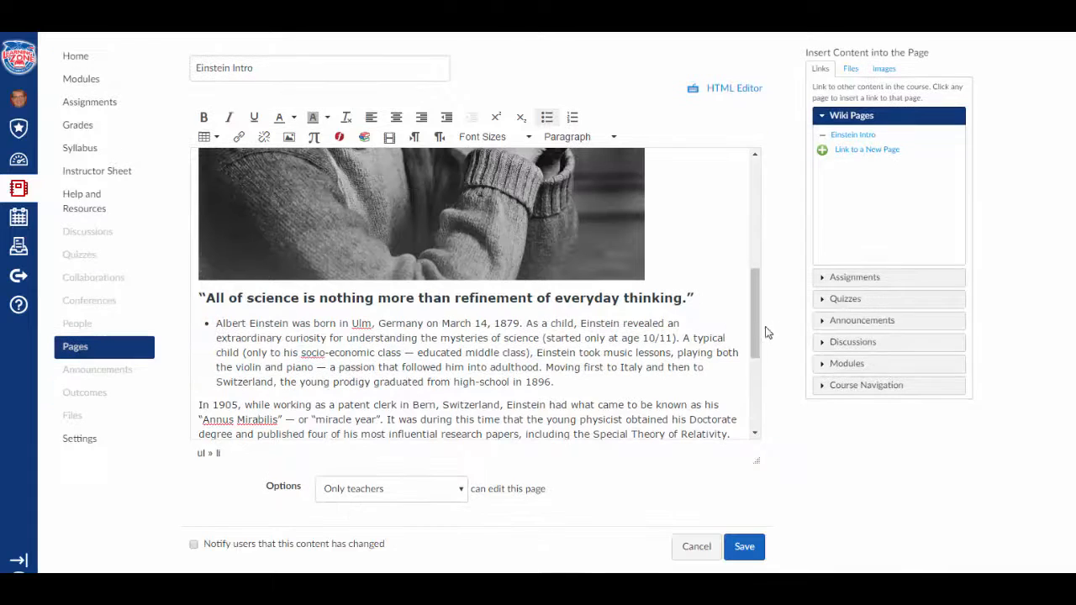
# Step: Split the bullet before "A typical child" and indent the new item one level as a sub-bullet
pyautogui.click(680, 338)
pyautogui.press('Return')
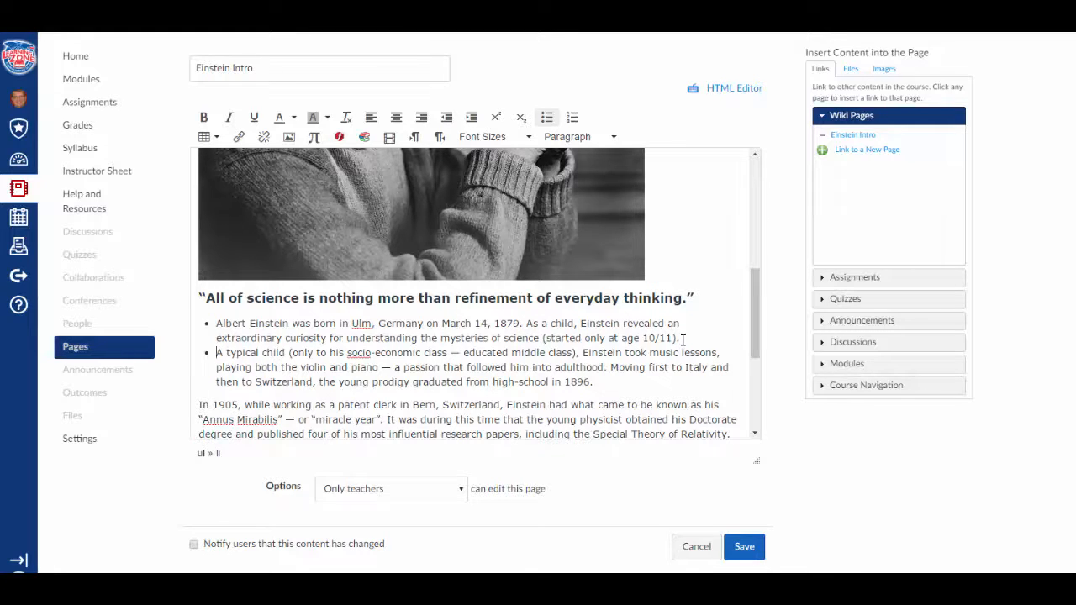
pyautogui.click(474, 119)
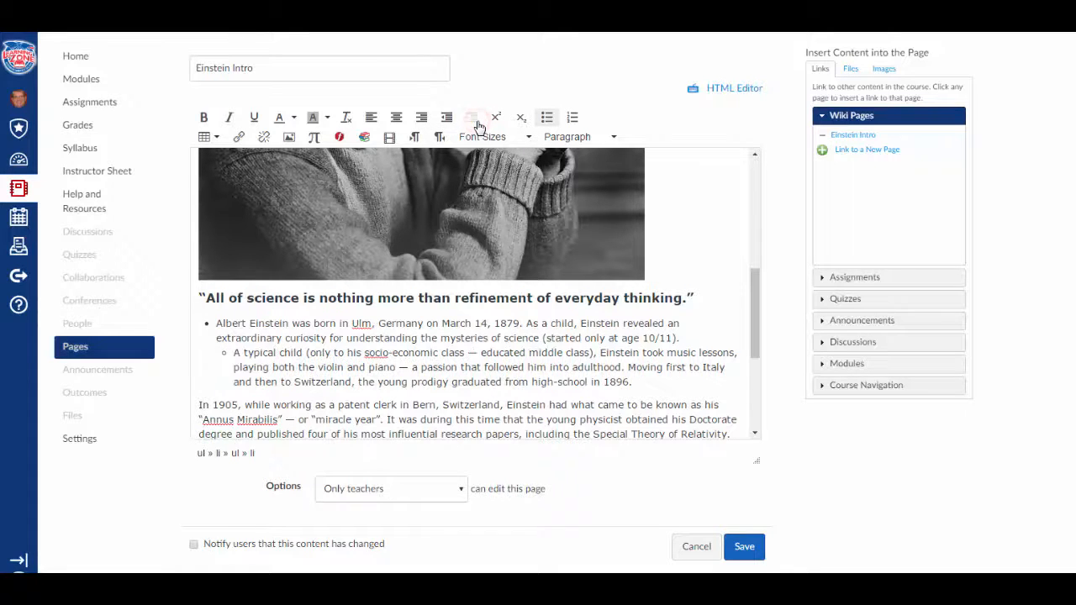
pyautogui.click(448, 118)
pyautogui.click(472, 117)
# Step: Format the "In 1905" paragraph as a numbered list, splitting it before "It was during this time" and indenting that part as a sub-item
pyautogui.click(200, 406)
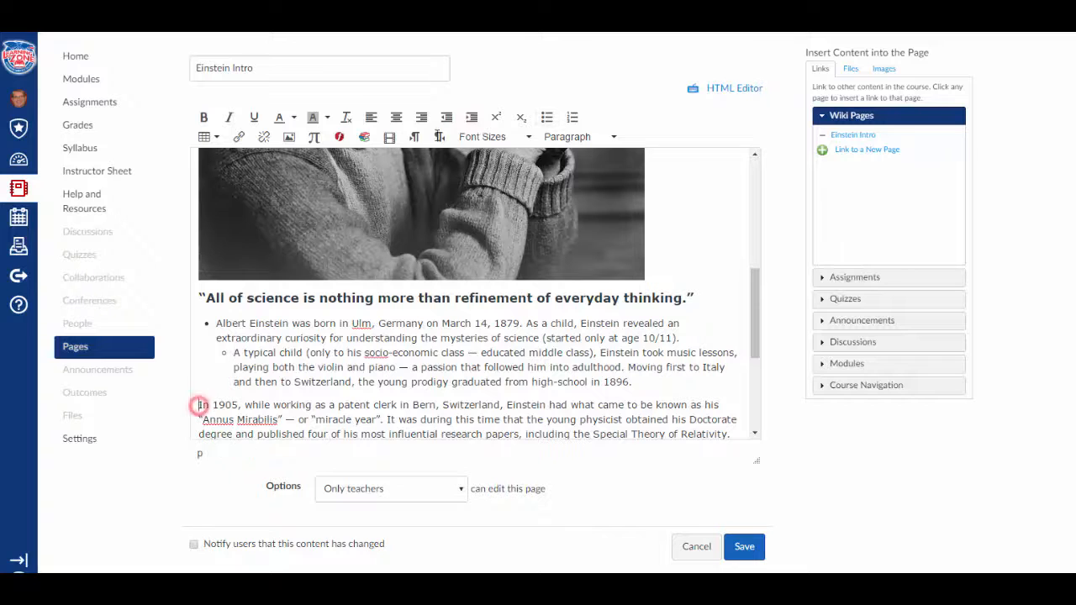
pyautogui.click(574, 122)
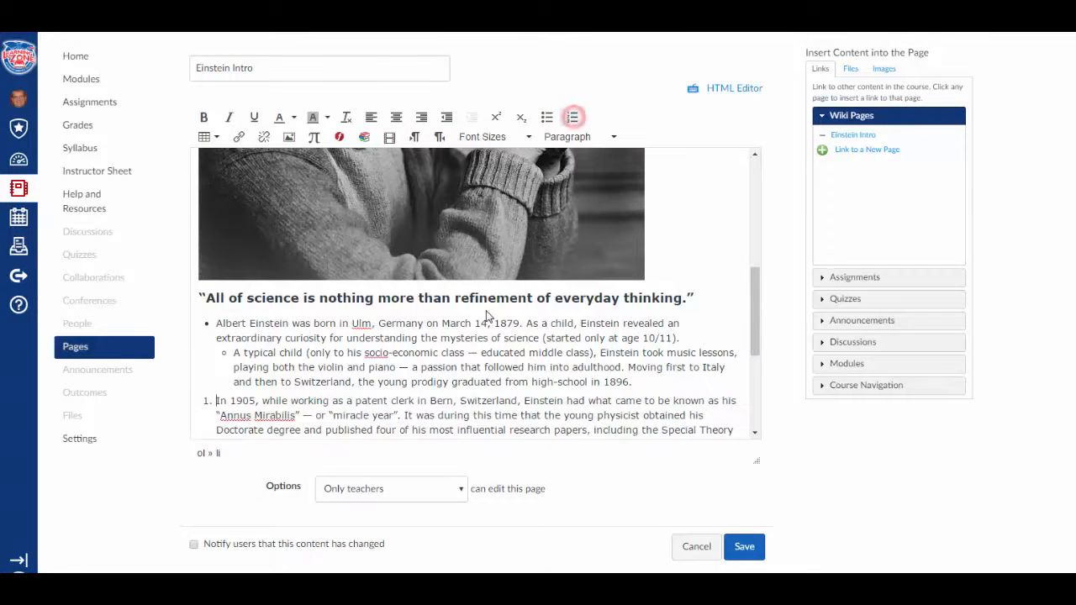
pyautogui.scroll(-3, 492, 312)
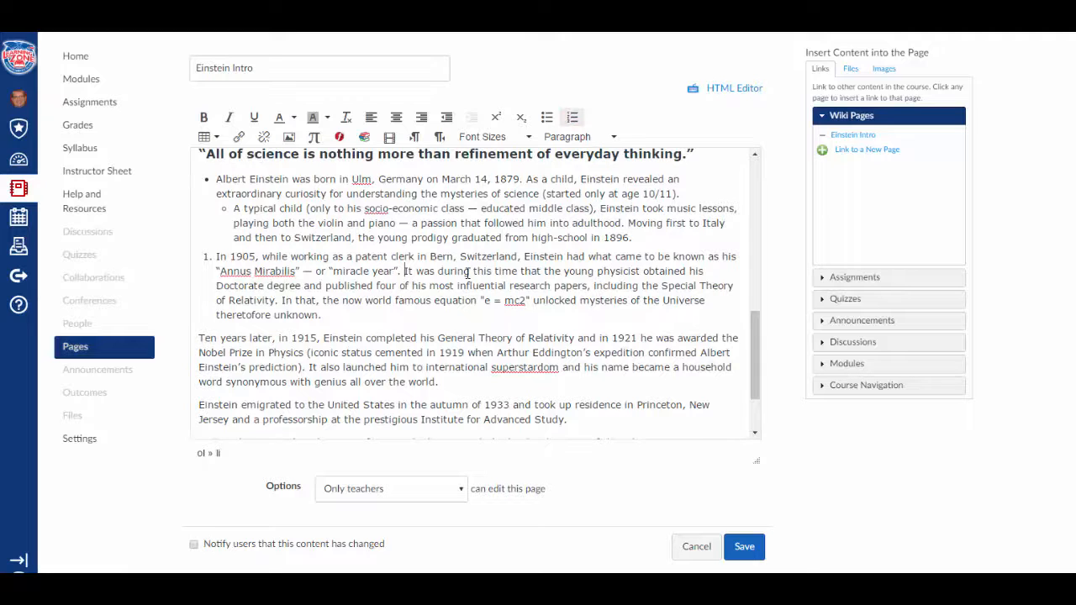
pyautogui.press('Return')
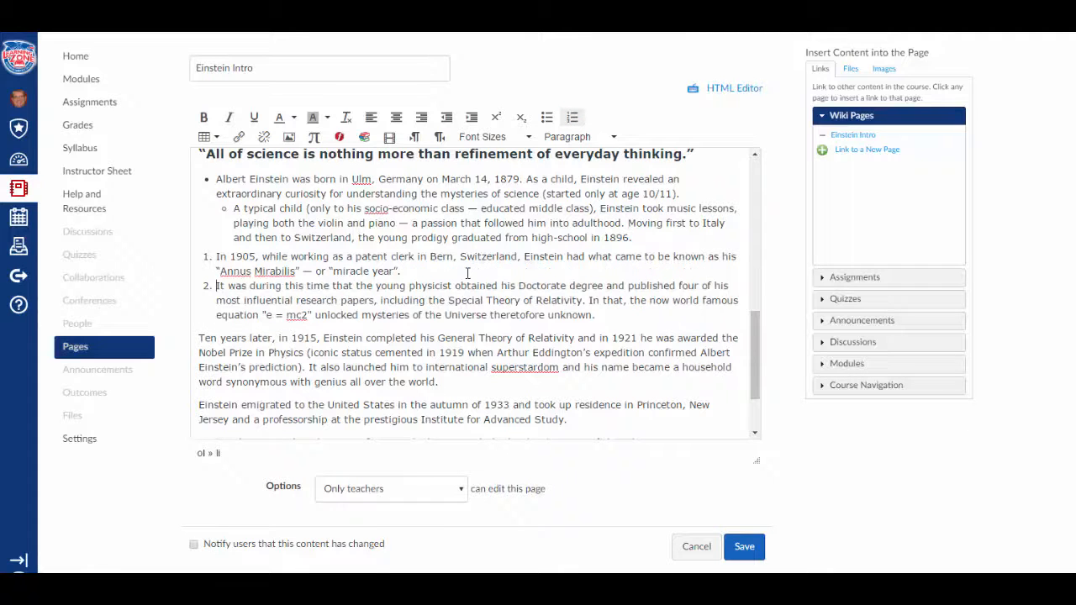
pyautogui.click(472, 119)
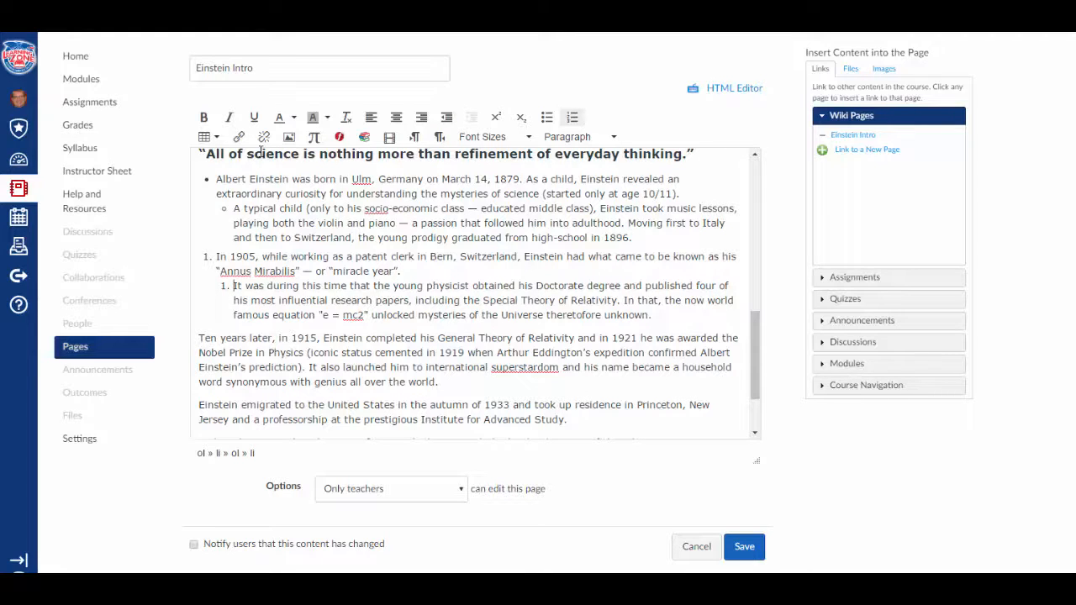
pyautogui.click(220, 139)
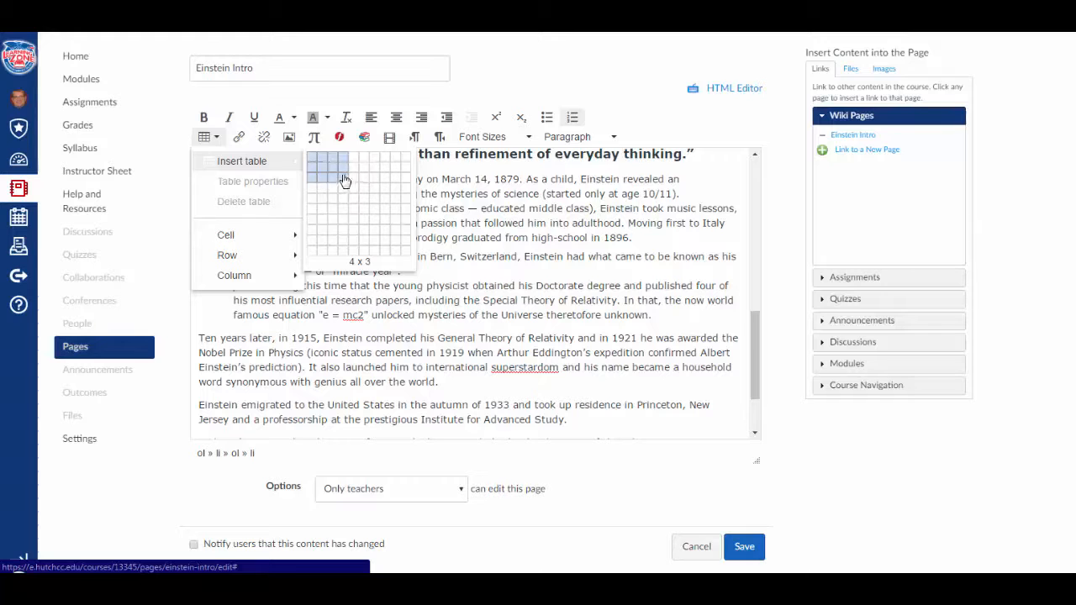
pyautogui.click(208, 137)
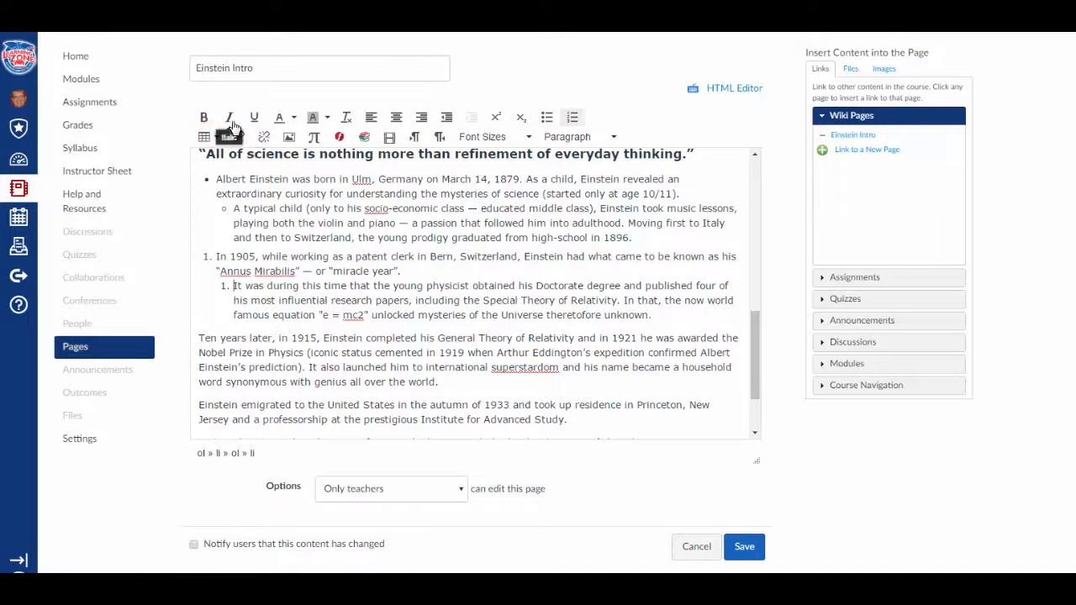
pyautogui.click(222, 257)
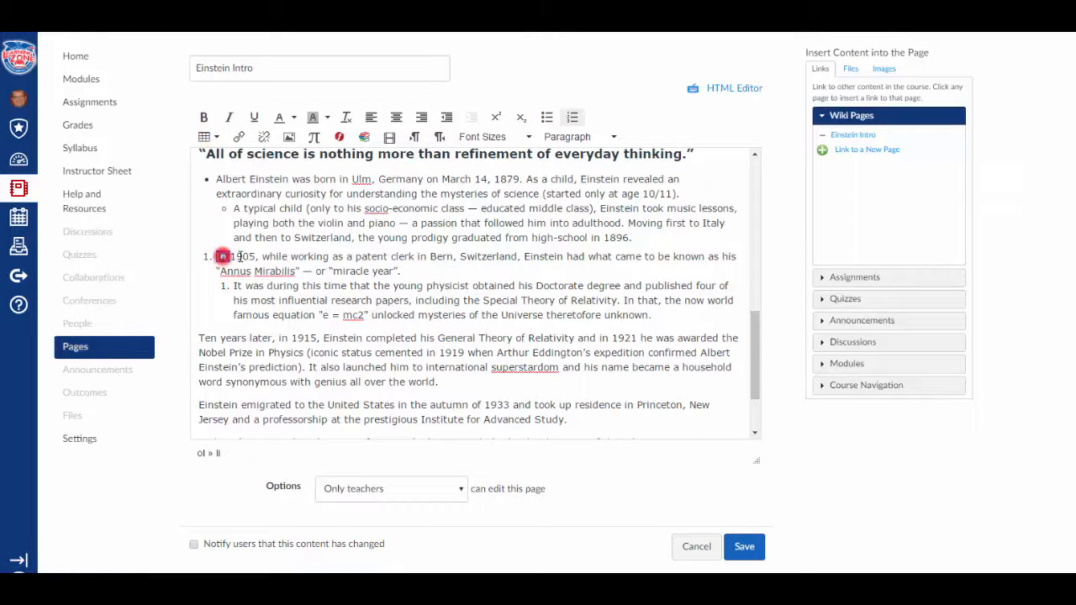
pyautogui.moveTo(240, 258); pyautogui.dragTo(256, 258)
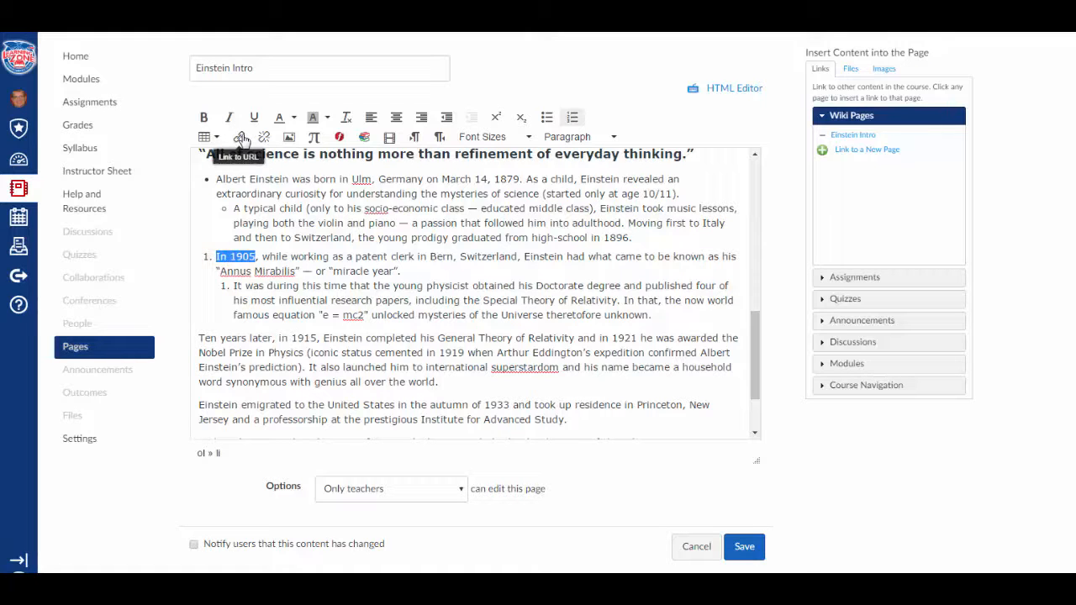
pyautogui.click(241, 137)
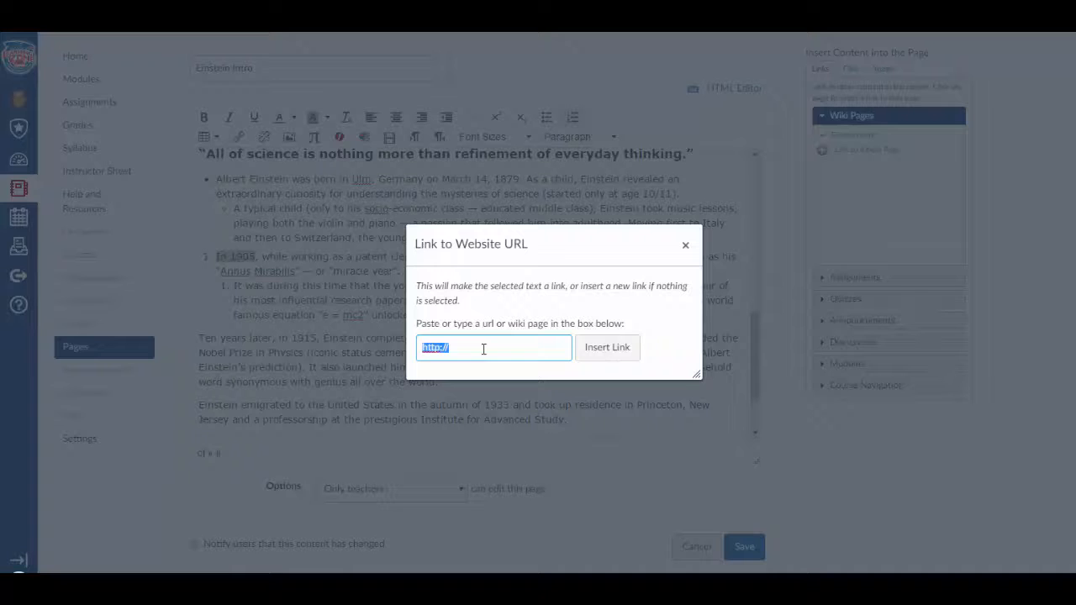
pyautogui.click(686, 249)
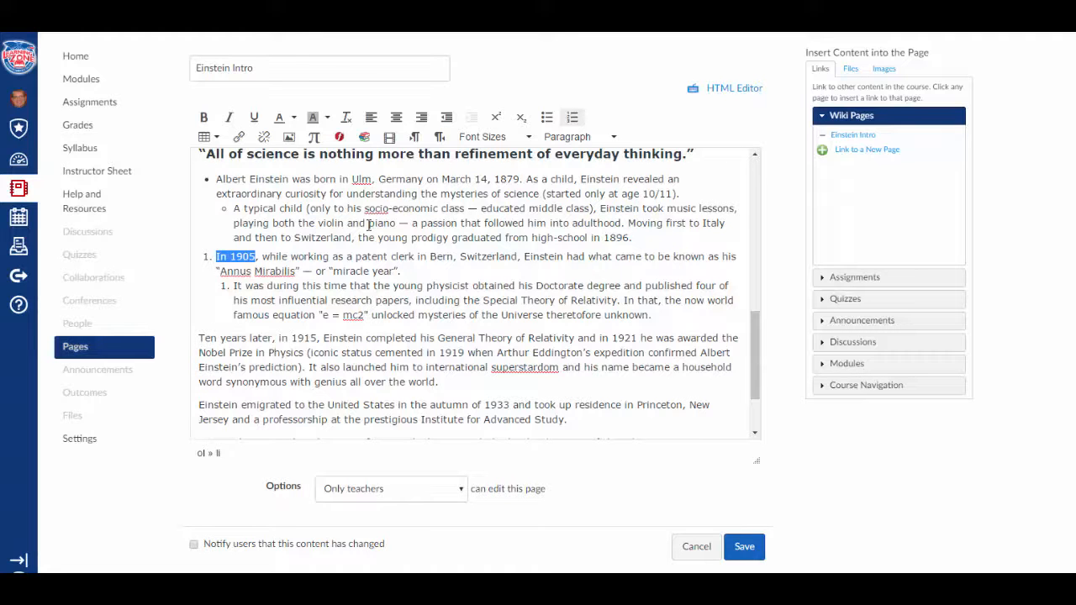
# Step: Add two blank lines between the Einstein photo and the quote, and place the cursor on the first one
pyautogui.scroll(10, 548, 320)
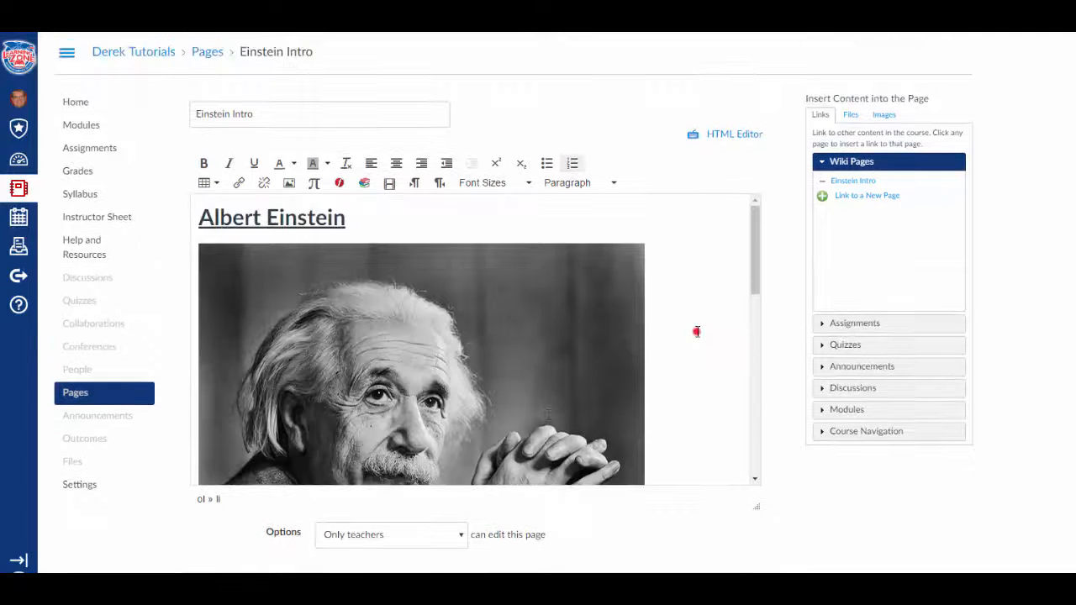
pyautogui.scroll(-5, 694, 332)
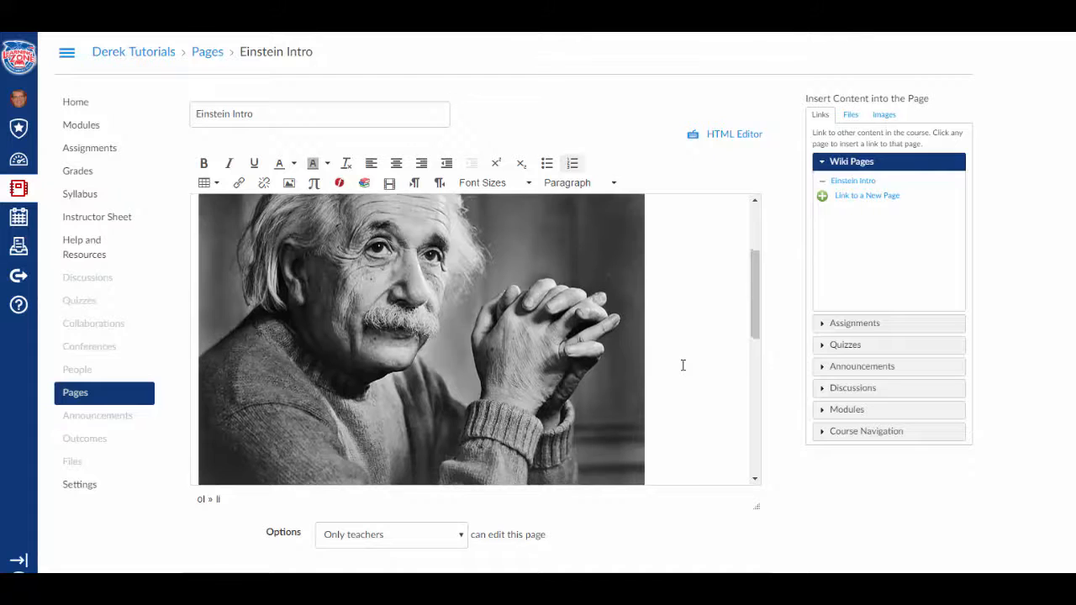
pyautogui.scroll(-2, 683, 365)
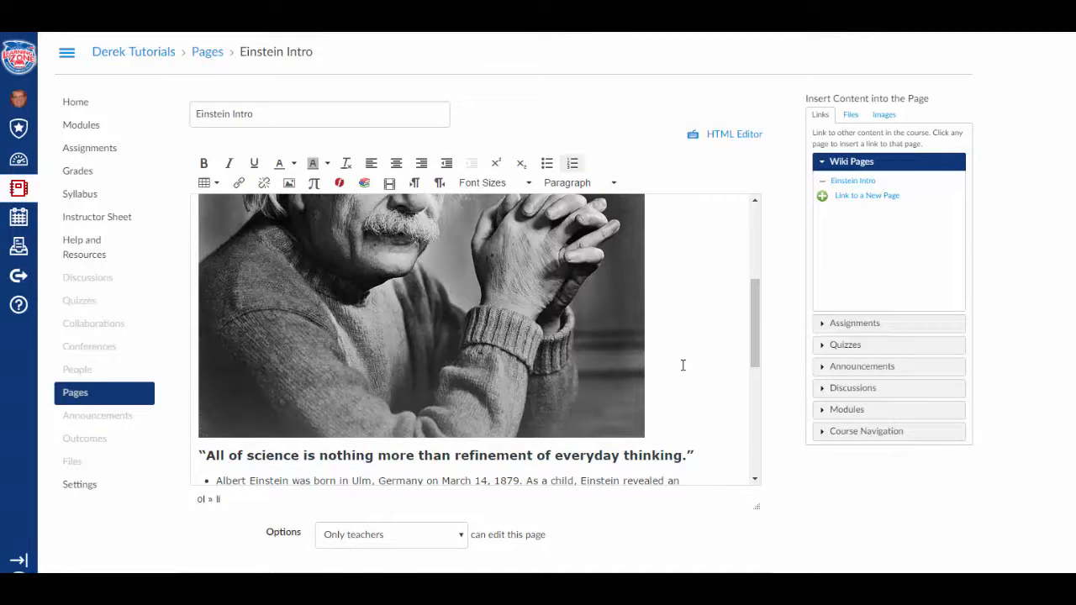
pyautogui.click(673, 370)
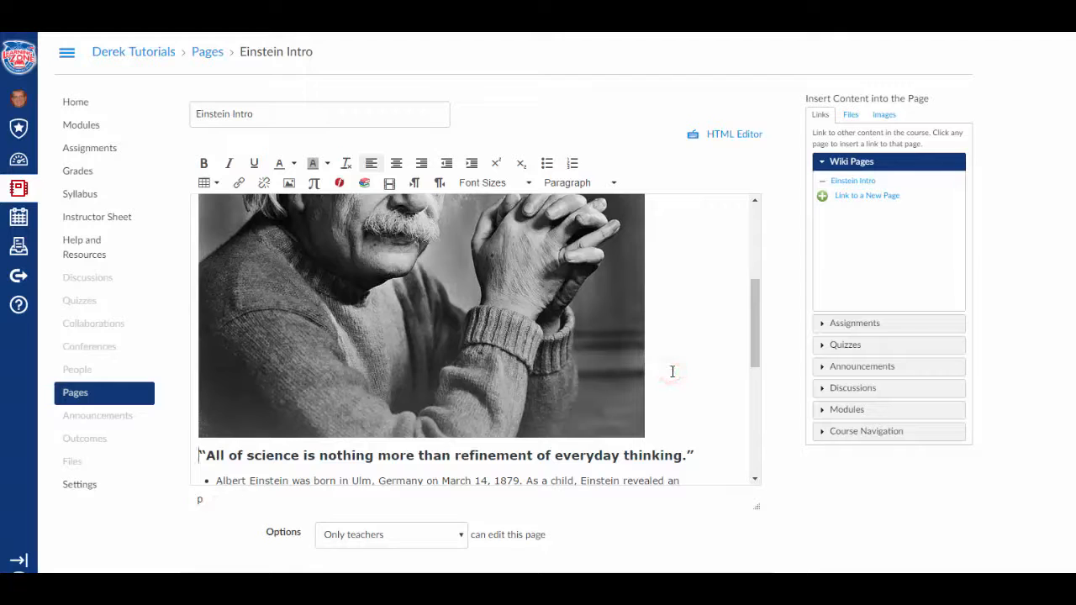
pyautogui.press('Return')
pyautogui.press('Return')
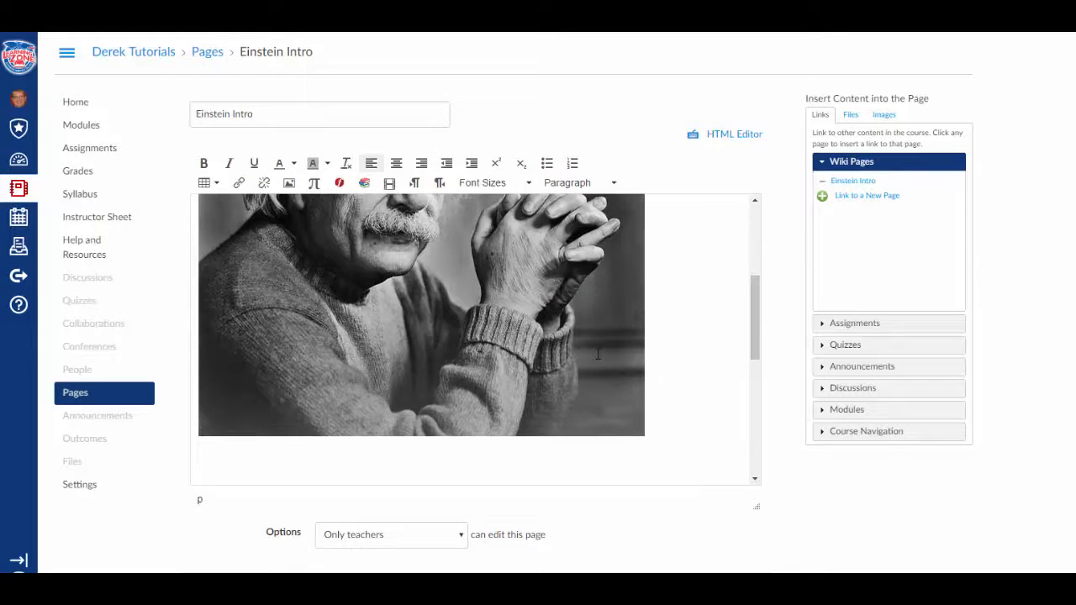
pyautogui.scroll(-3, 598, 354)
pyautogui.click(284, 331)
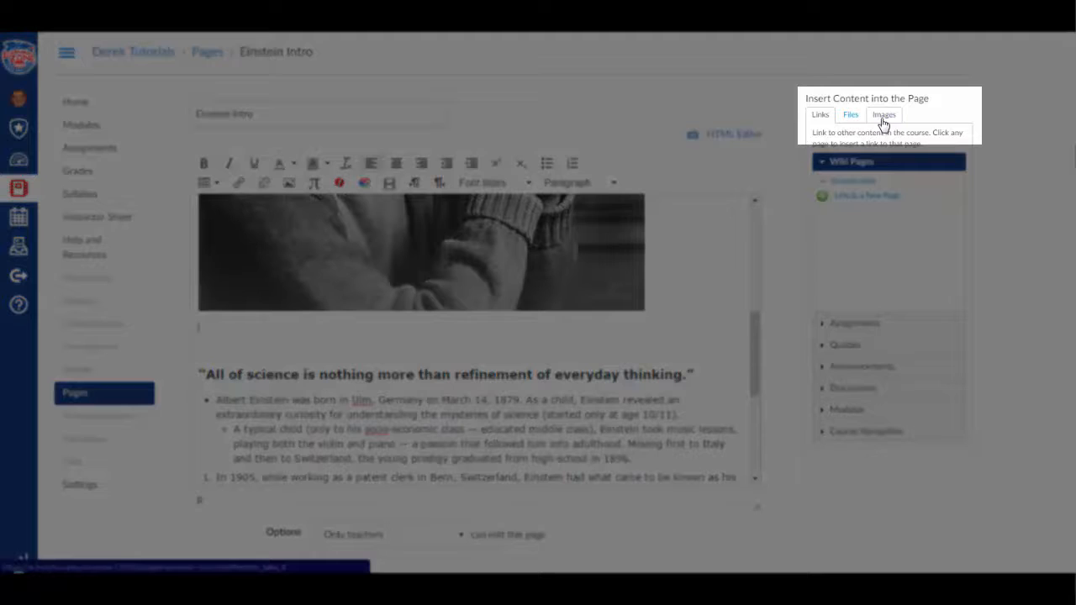
# Step: Upload einstein2.jpg to the course files folder and embed it in the page between the photo and the quote
pyautogui.click(883, 118)
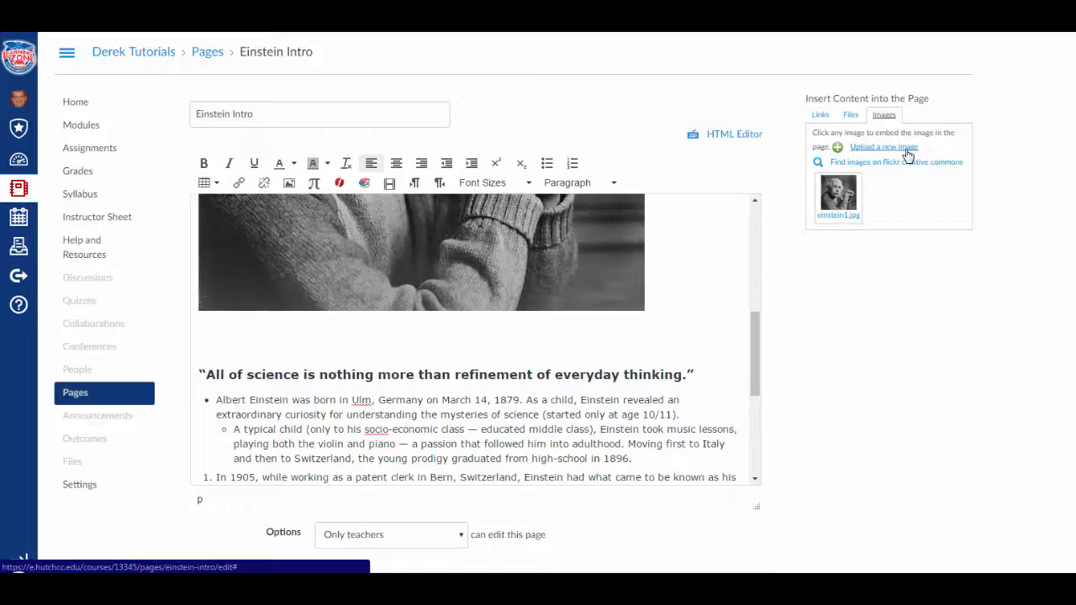
pyautogui.click(906, 150)
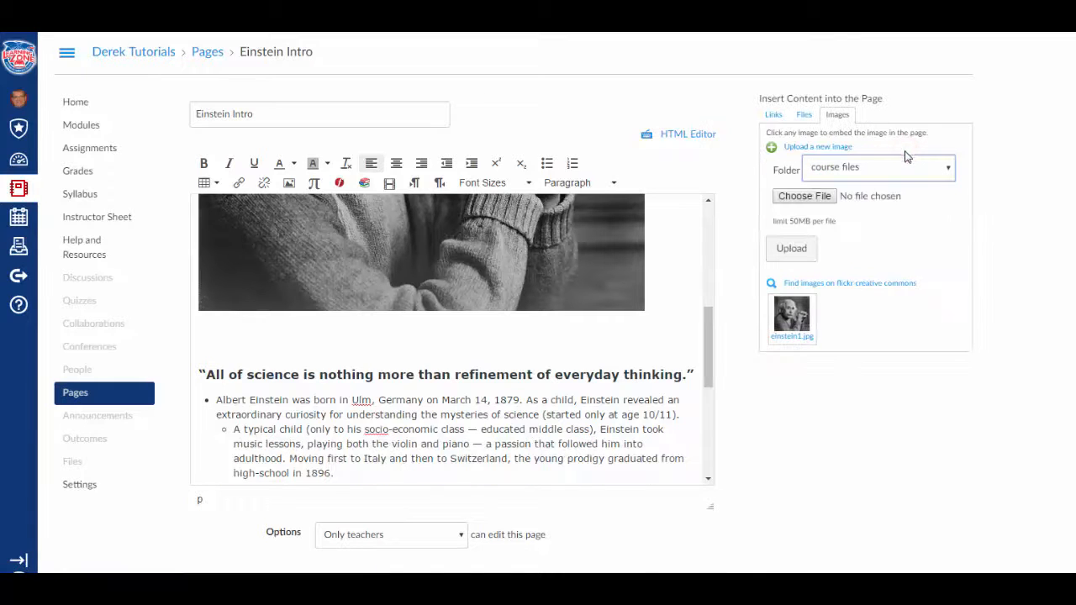
pyautogui.click(822, 198)
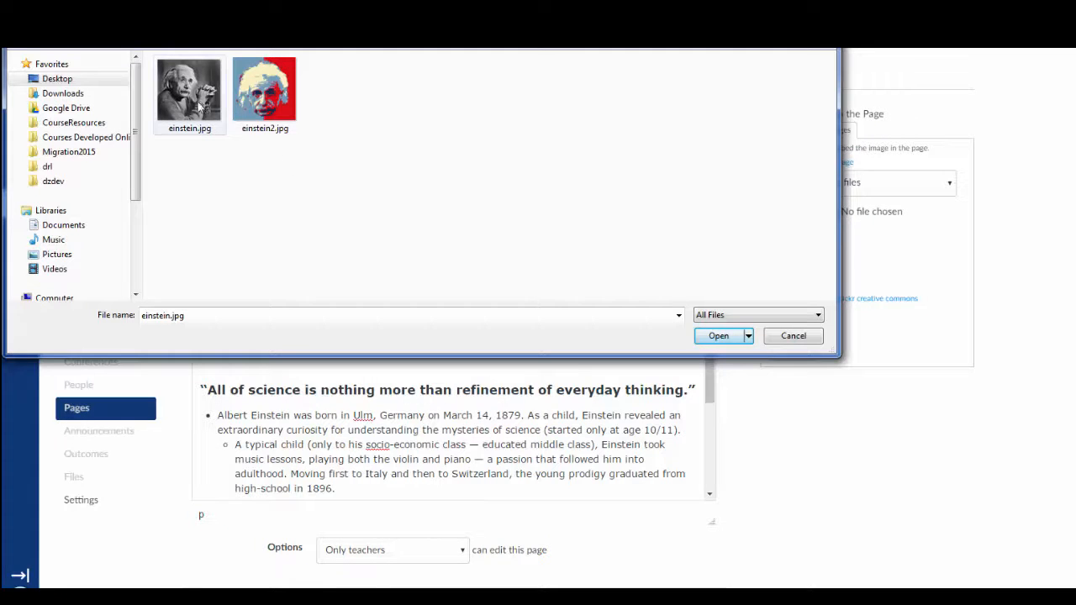
pyautogui.doubleClick(293, 117)
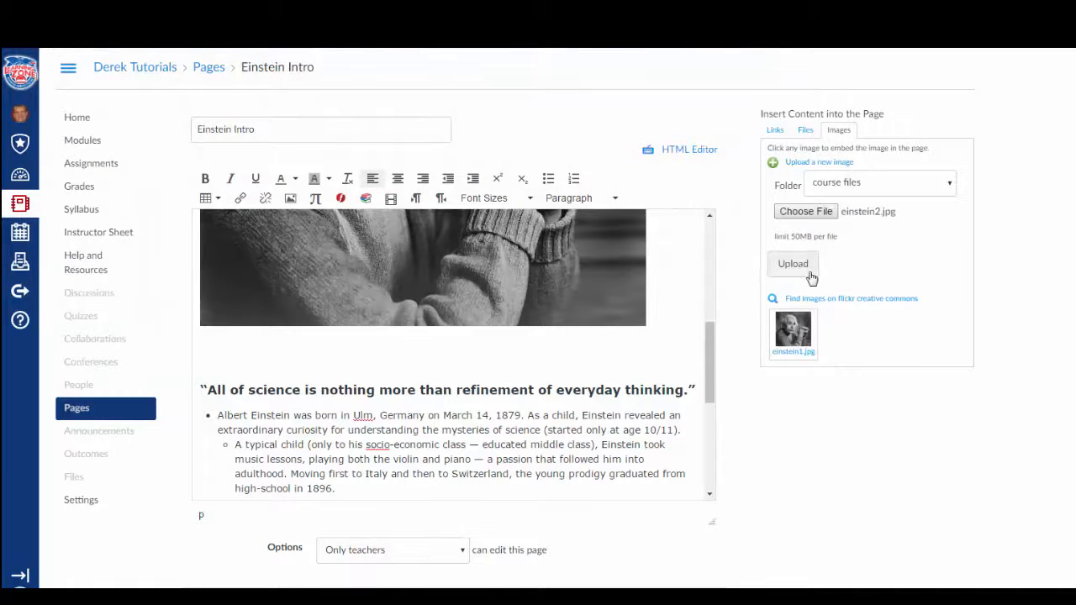
pyautogui.click(793, 264)
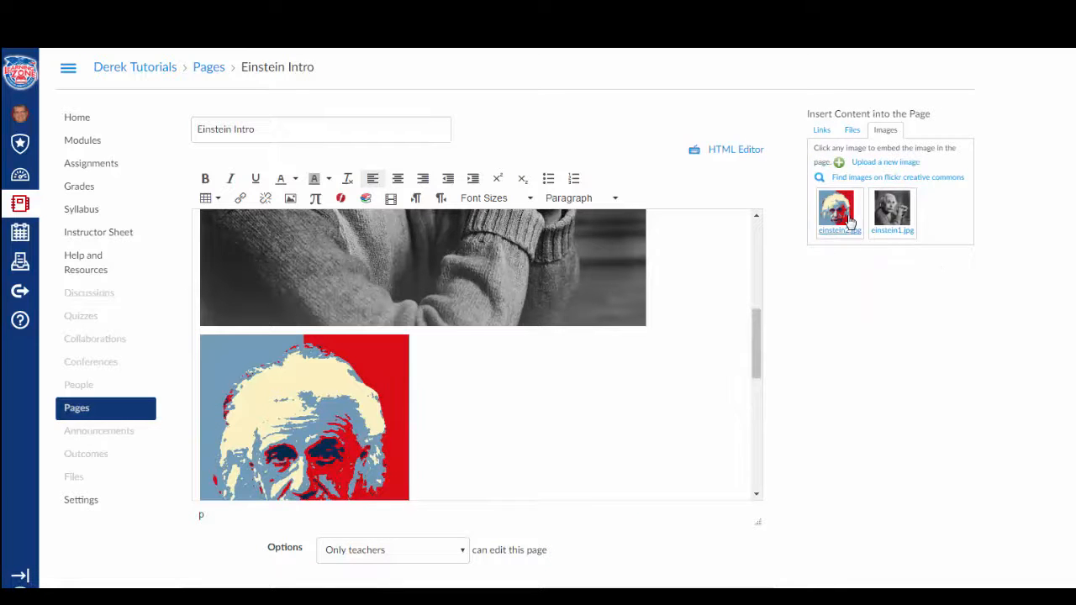
pyautogui.click(449, 436)
pyautogui.scroll(-3, 451, 436)
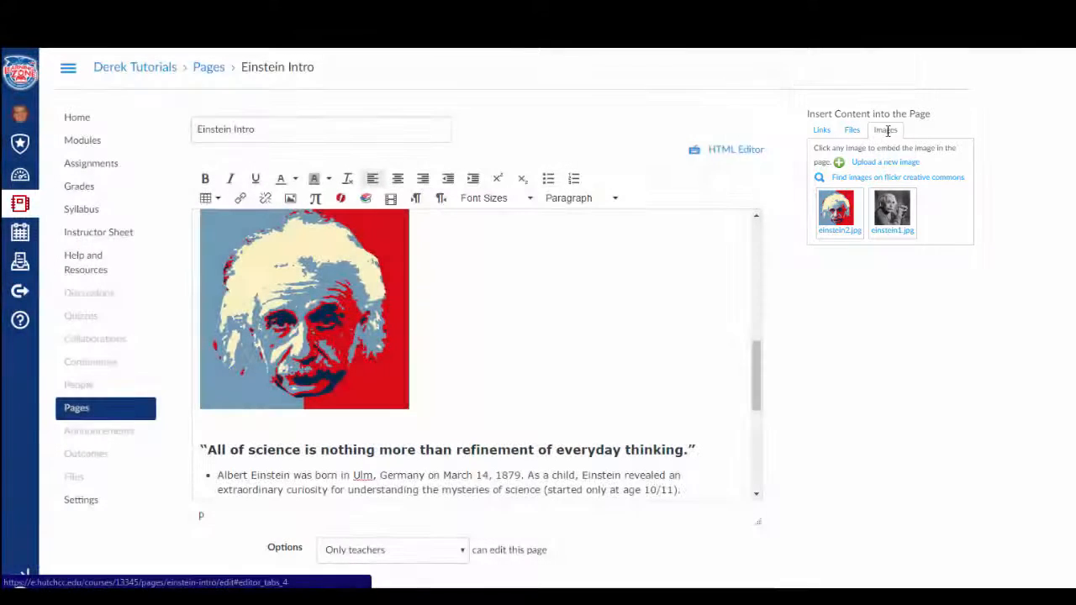
# Step: Open the form for uploading a new file to link on the page
pyautogui.click(852, 131)
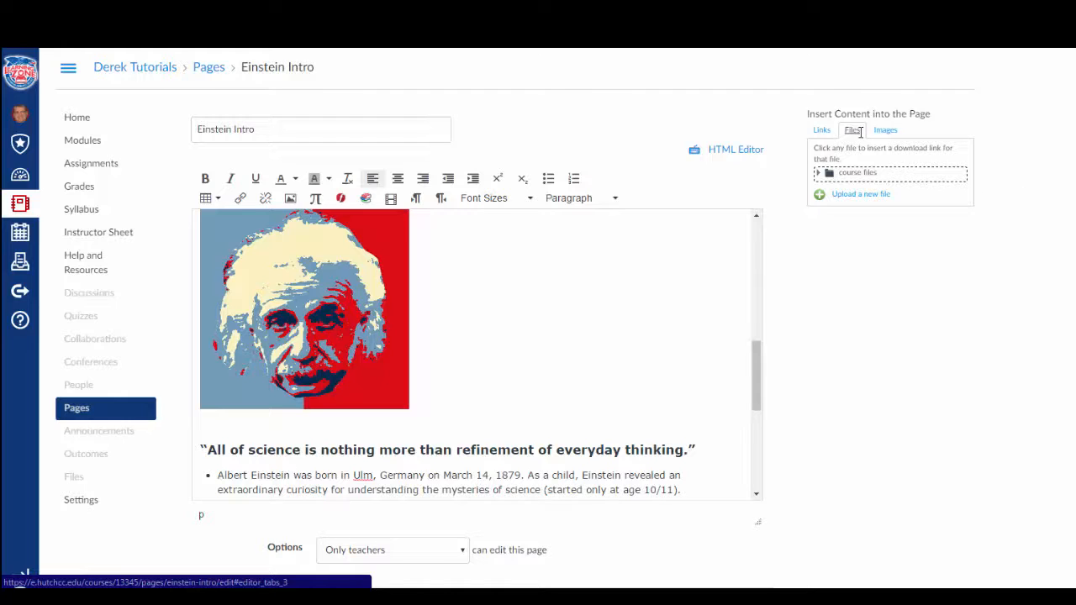
pyautogui.click(859, 195)
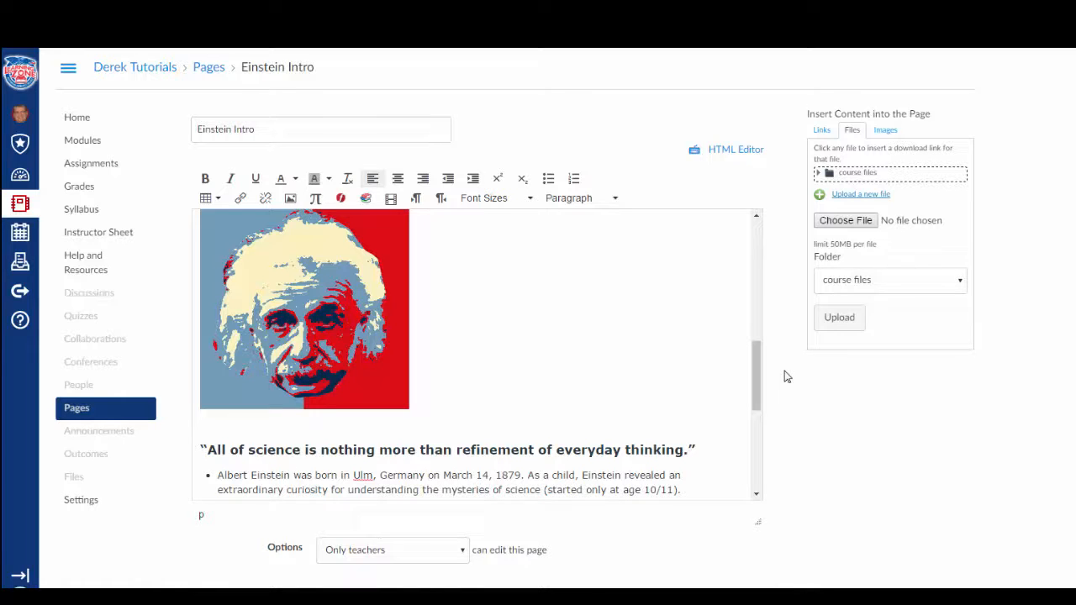
# Step: Record a short webcam video as a media comment below the red-and-blue Einstein image, allowing camera access, and save the page
pyautogui.click(392, 199)
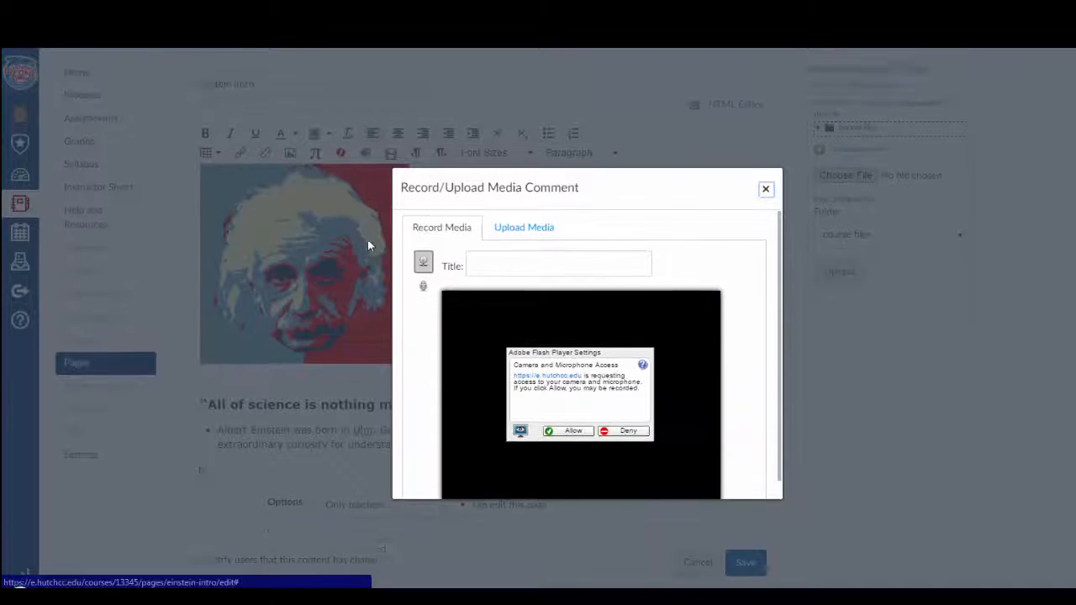
pyautogui.click(575, 421)
pyautogui.scroll(-1, 753, 290)
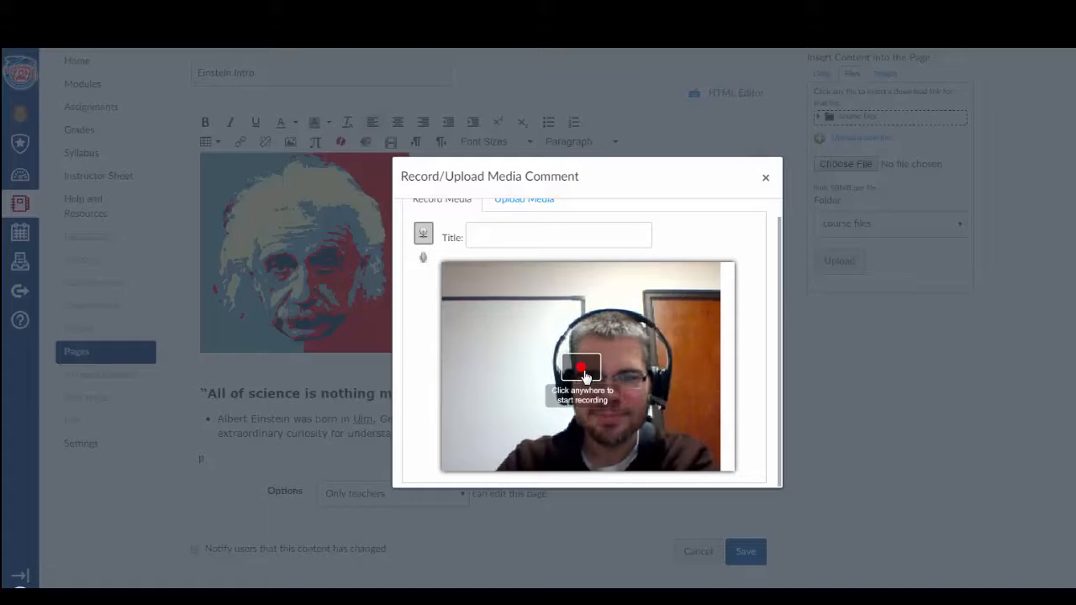
pyautogui.click(586, 376)
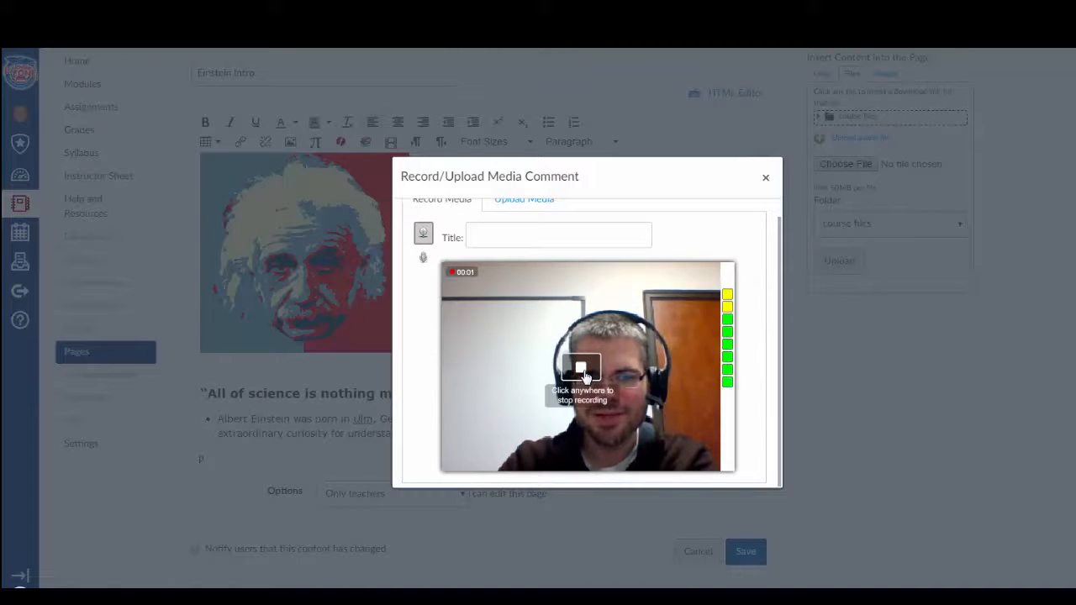
pyautogui.click(586, 377)
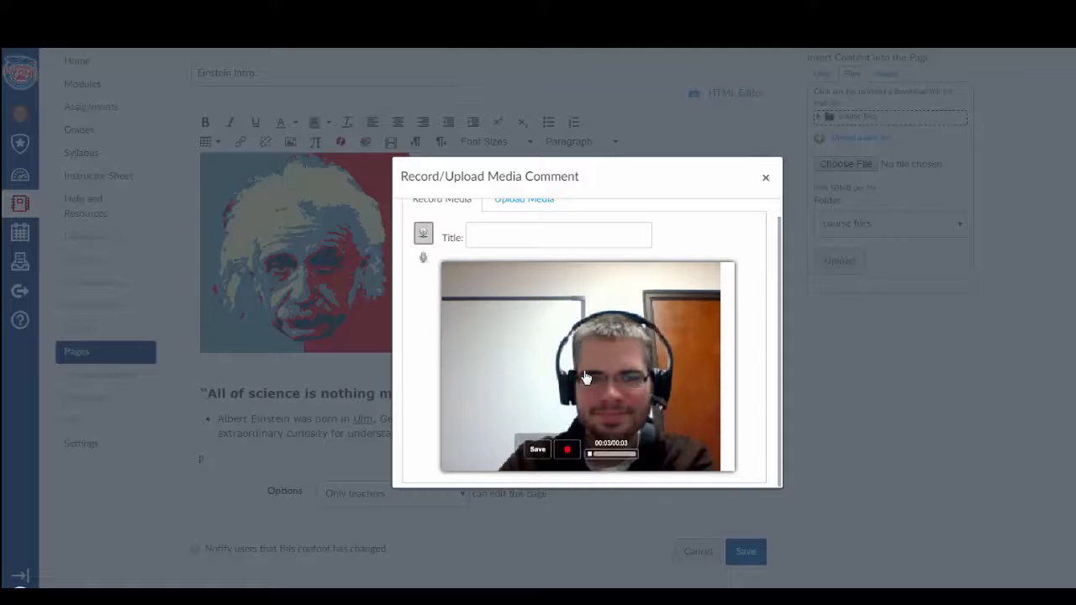
pyautogui.click(538, 449)
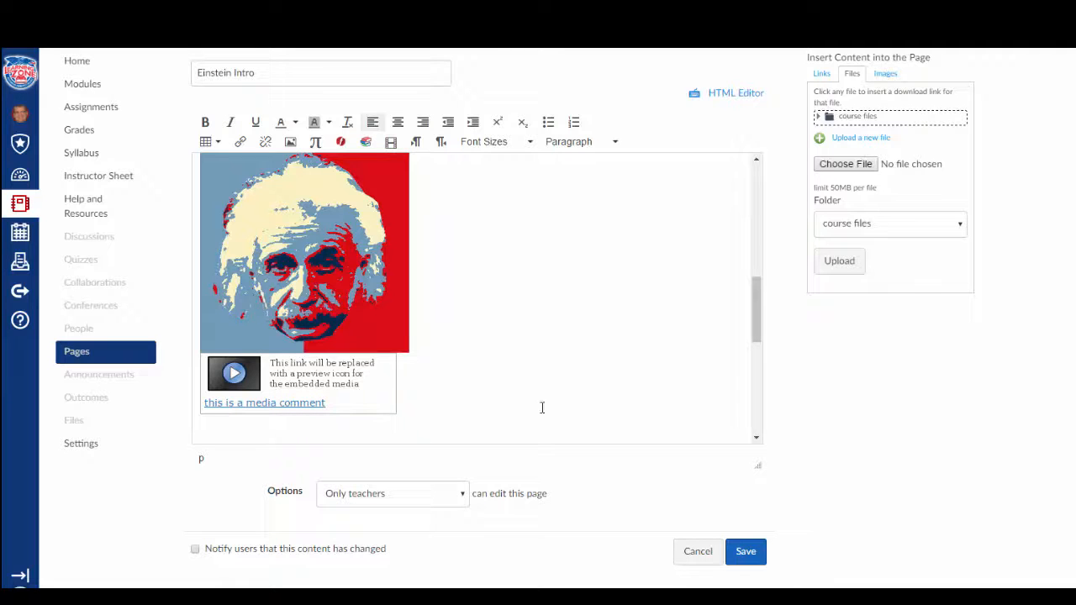
pyautogui.click(744, 556)
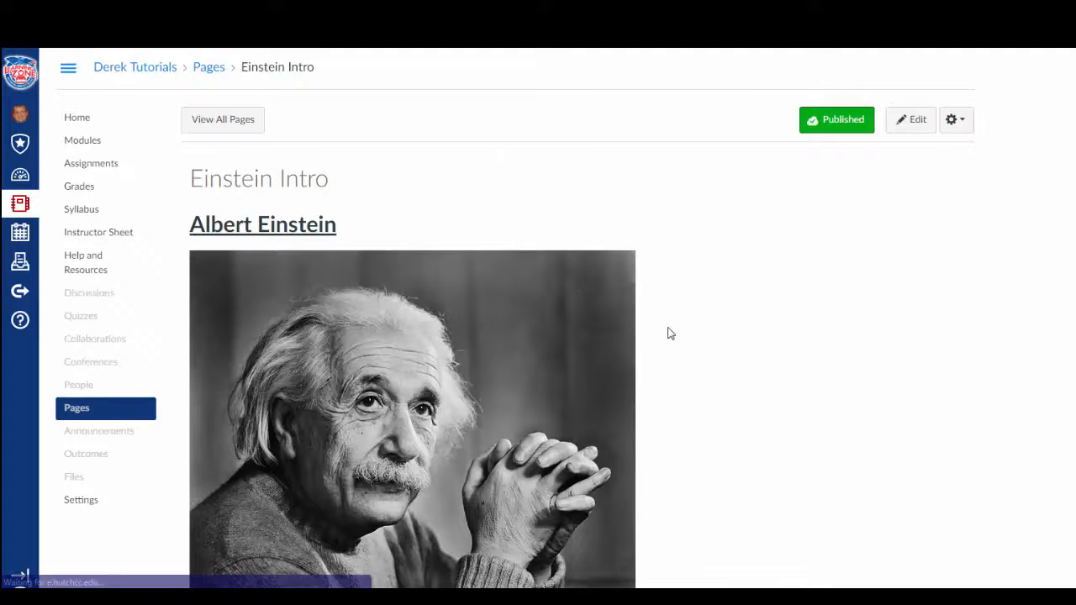
# Step: Play the embedded webcam video on the saved Einstein Intro page
pyautogui.scroll(-7, 667, 332)
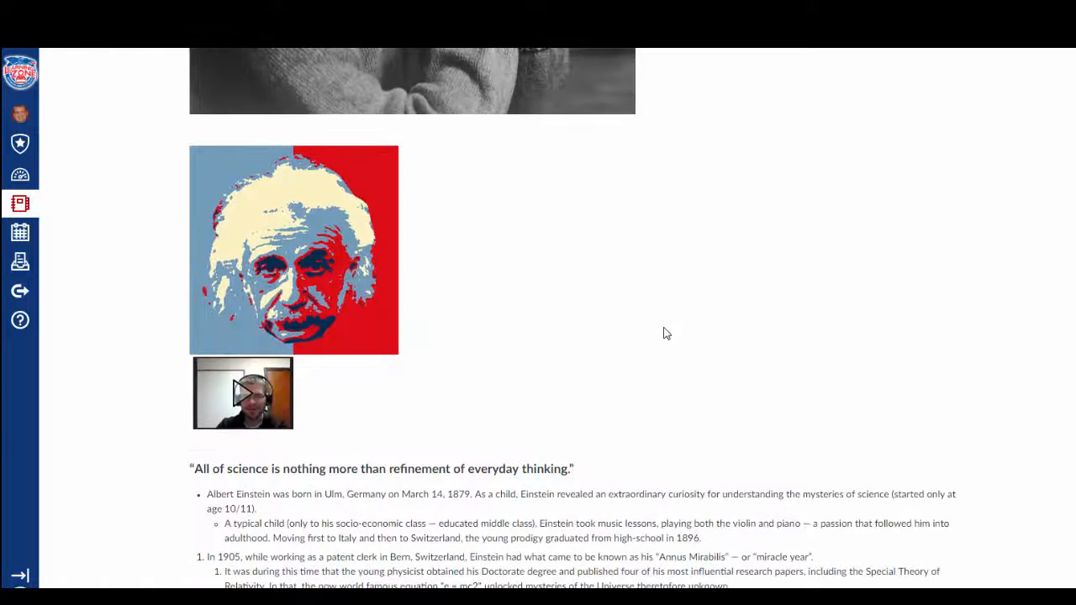
pyautogui.click(257, 415)
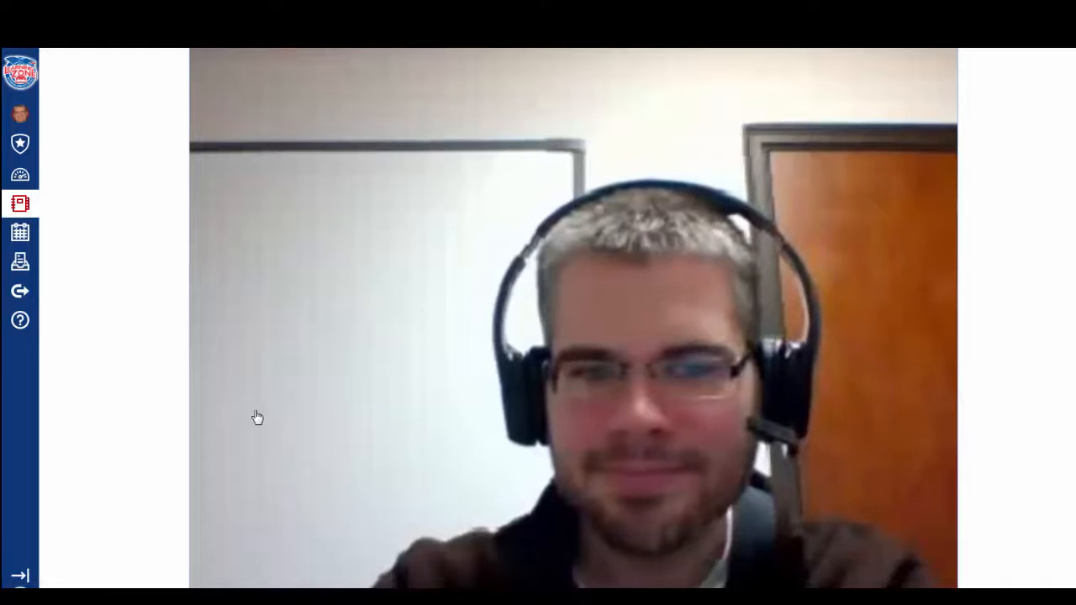
pyautogui.click(257, 418)
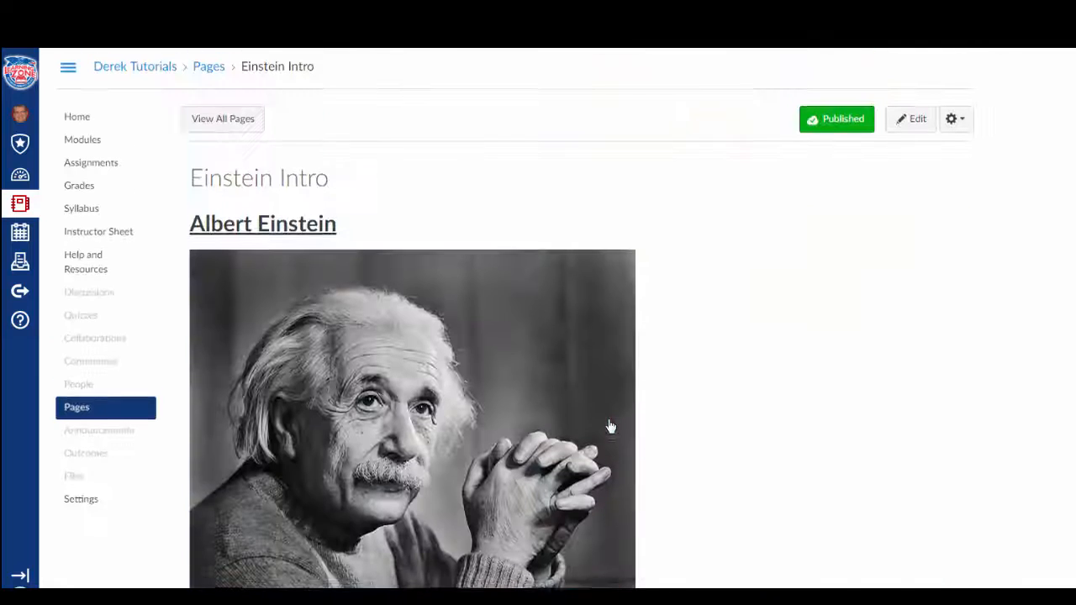
# Step: Reopen the Einstein Intro page for editing and save it again
pyautogui.click(915, 126)
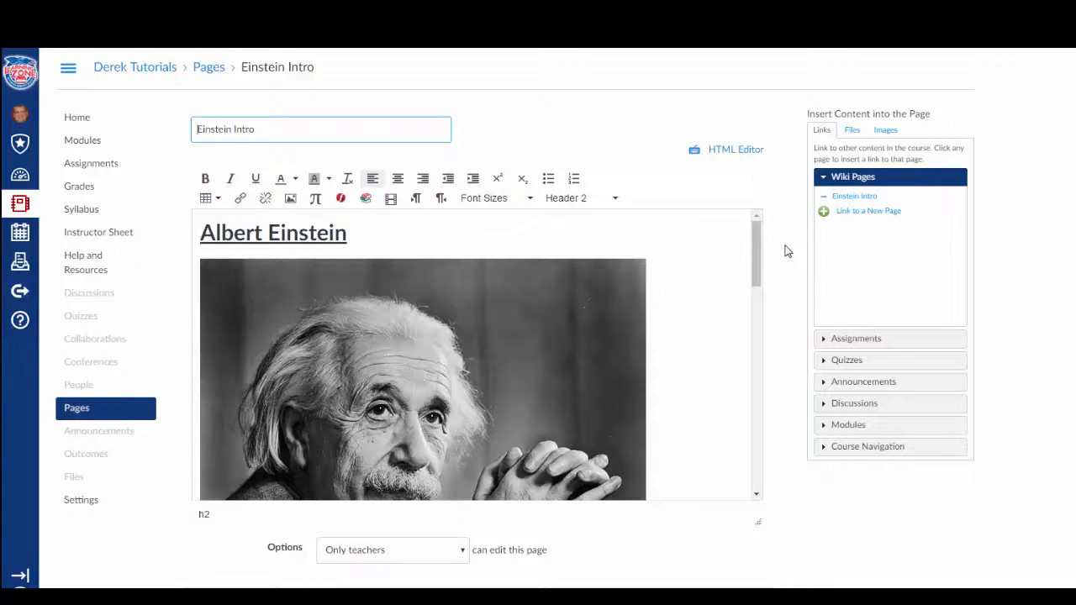
pyautogui.scroll(-1, 786, 251)
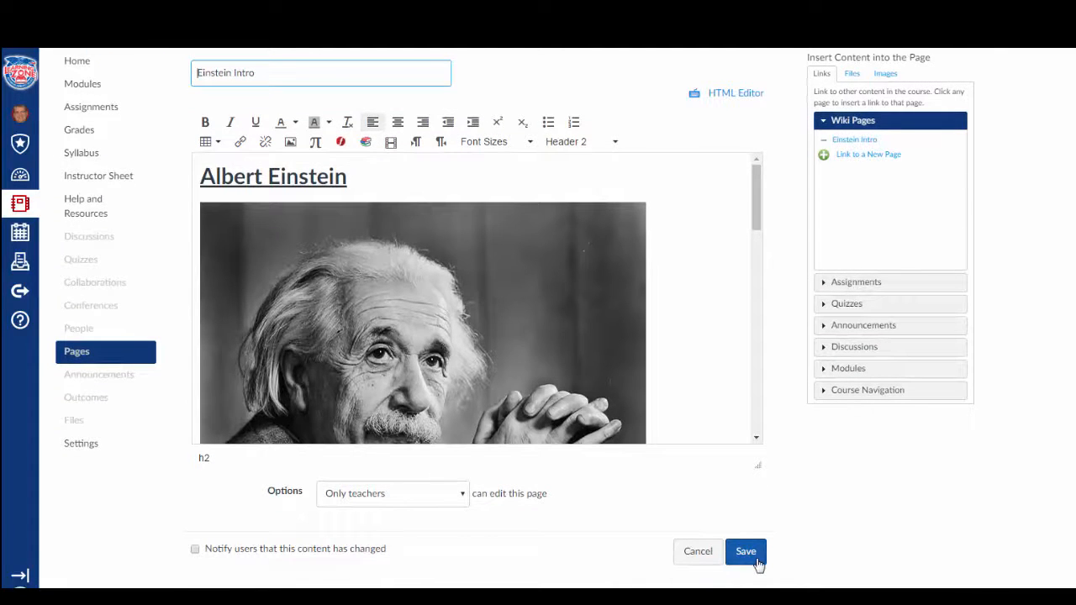
pyautogui.click(745, 555)
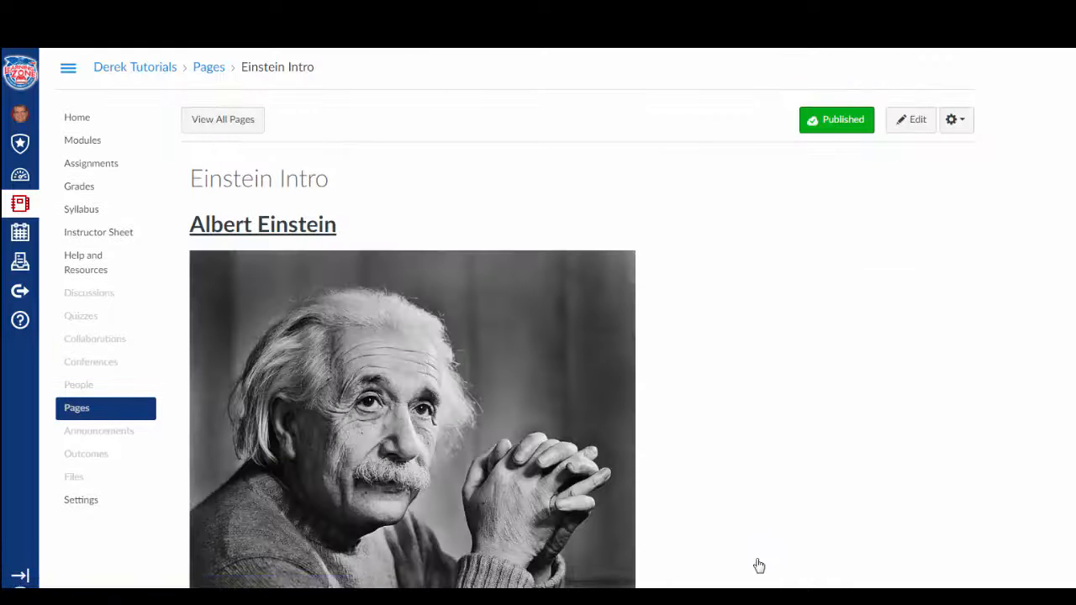
# Step: From the course home page, add a new content page named "My Page" to Module 1 without indentation
pyautogui.click(97, 126)
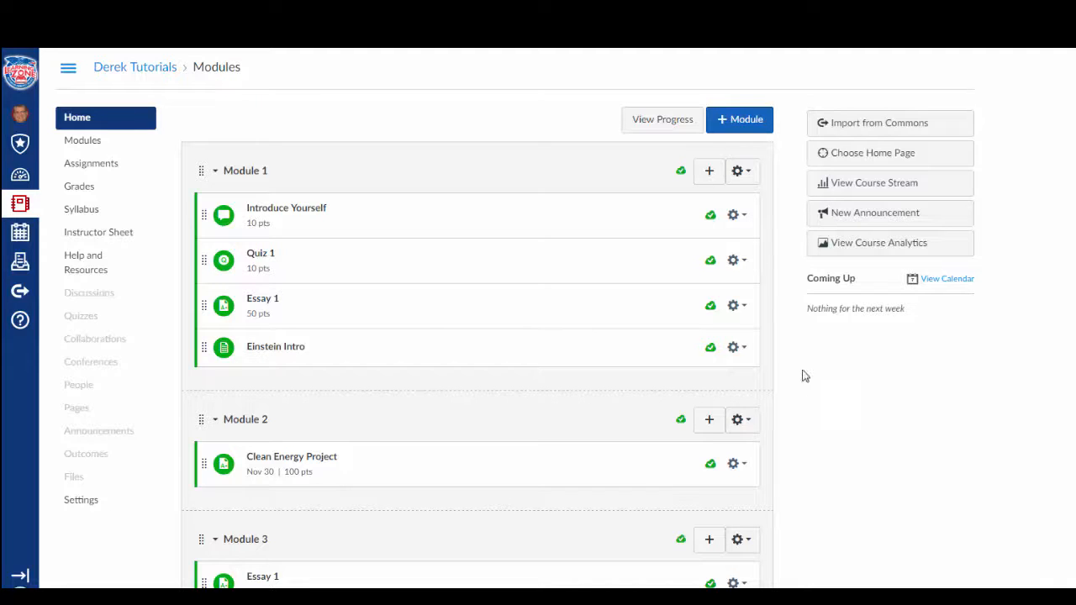
pyautogui.click(711, 173)
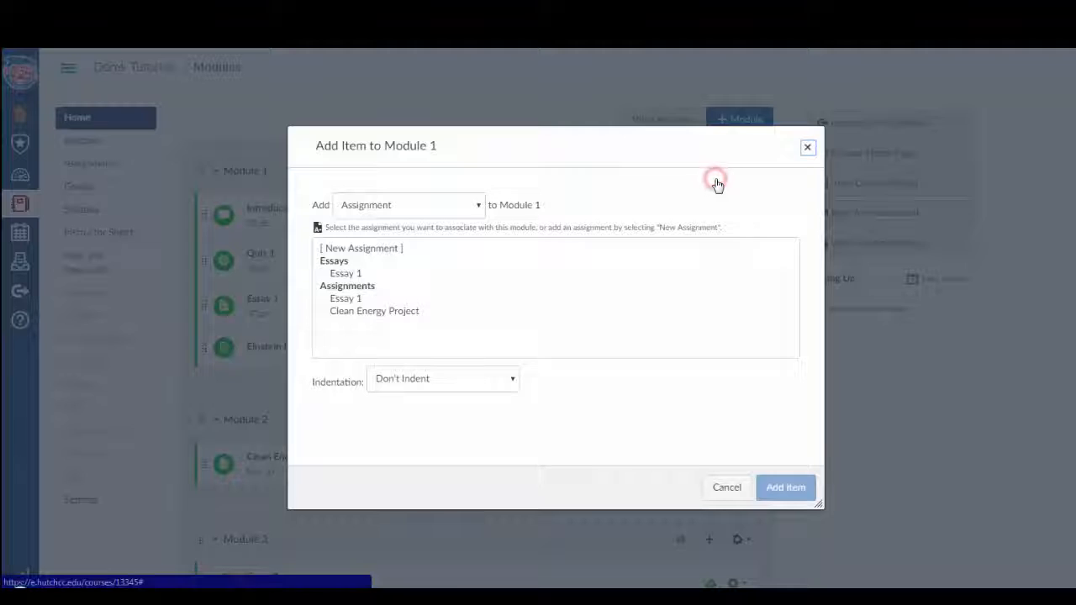
pyautogui.click(418, 212)
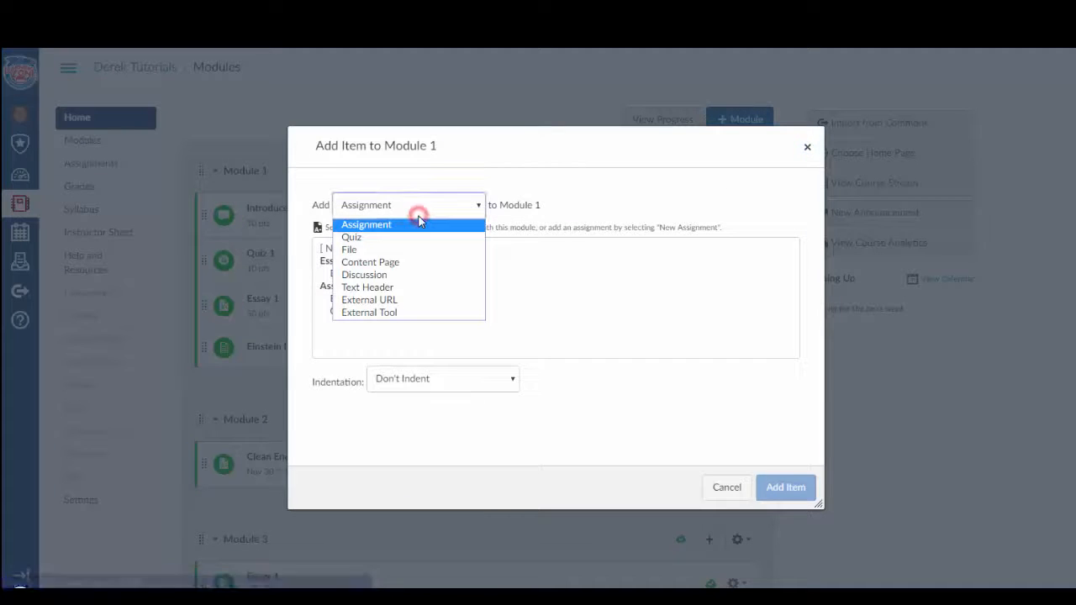
pyautogui.click(402, 264)
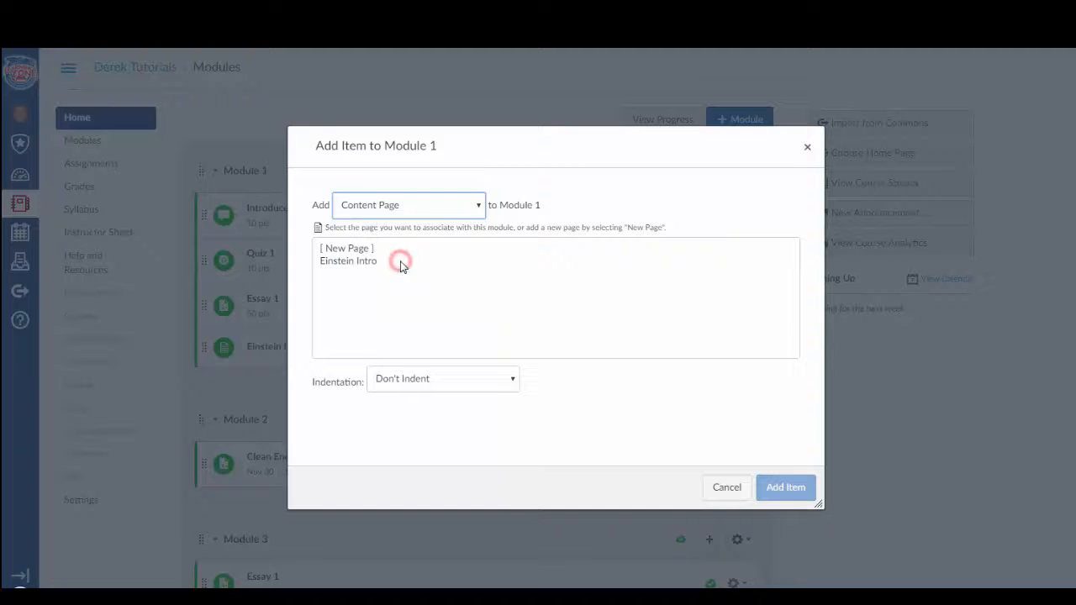
pyautogui.click(353, 250)
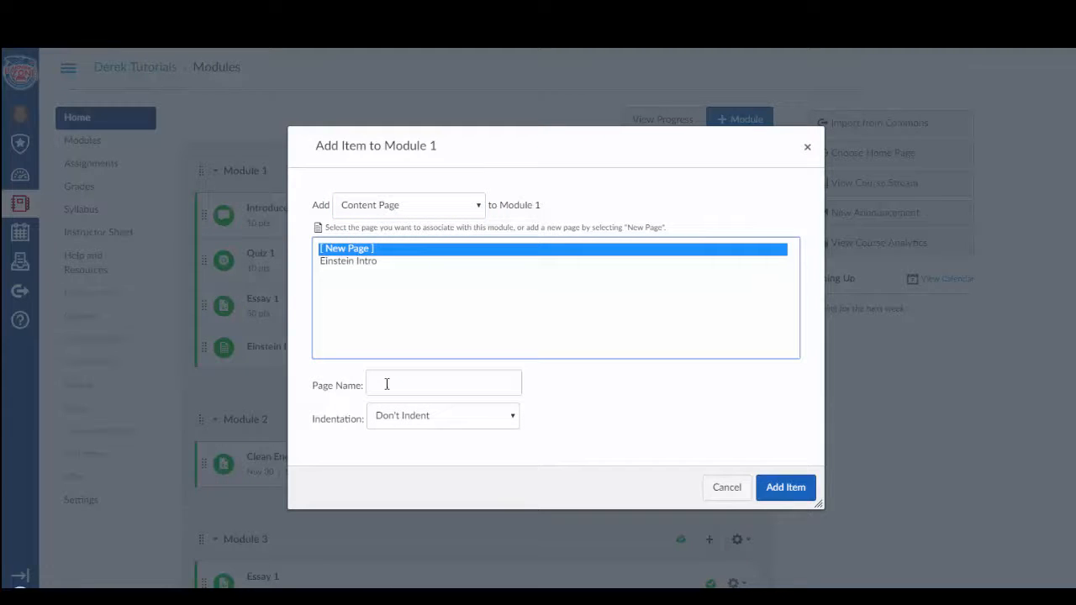
pyautogui.click(387, 385)
pyautogui.write('My')
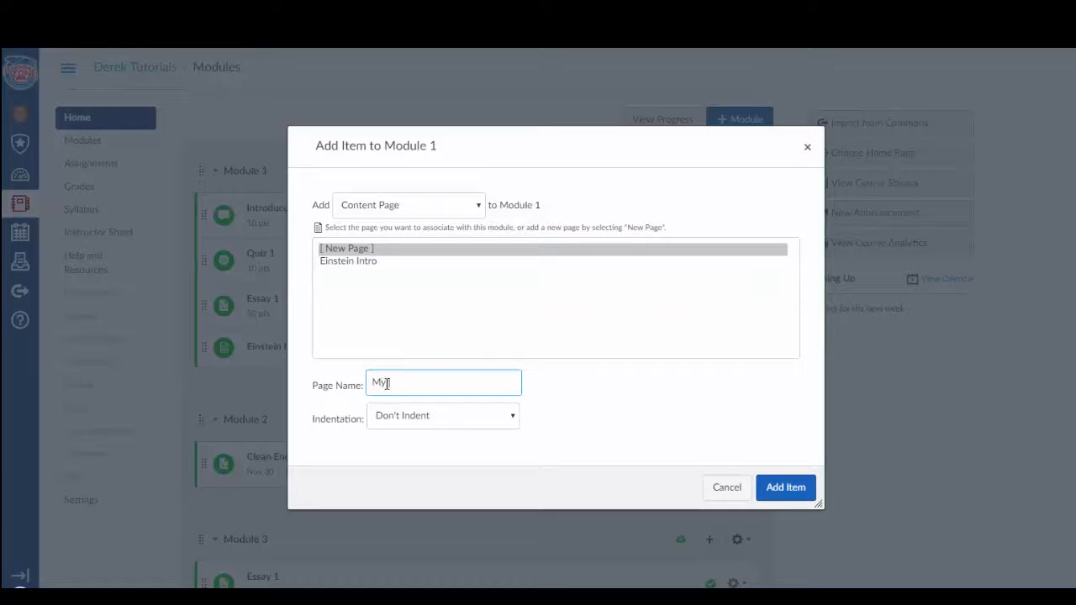
pyautogui.write(' Page')
pyautogui.click(785, 487)
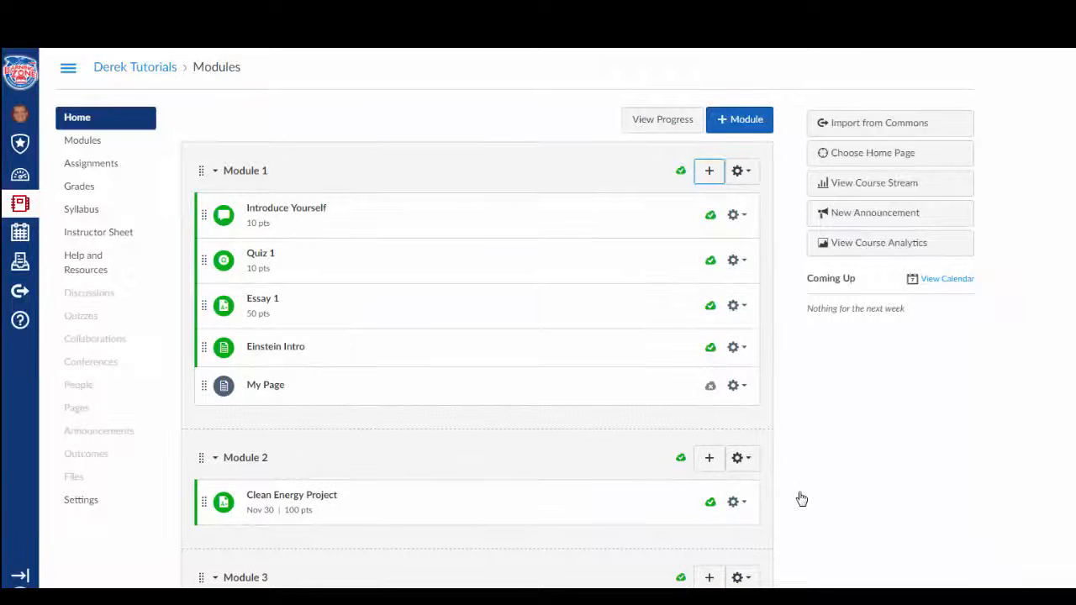
# Step: Publish My Page in Module 1 and open it
pyautogui.click(711, 391)
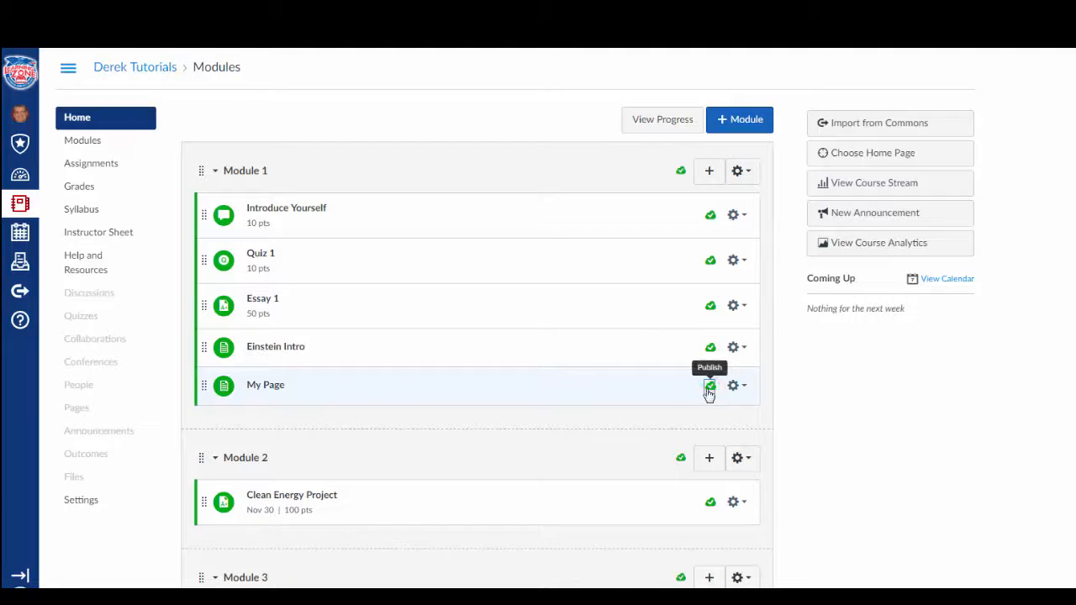
pyautogui.click(260, 389)
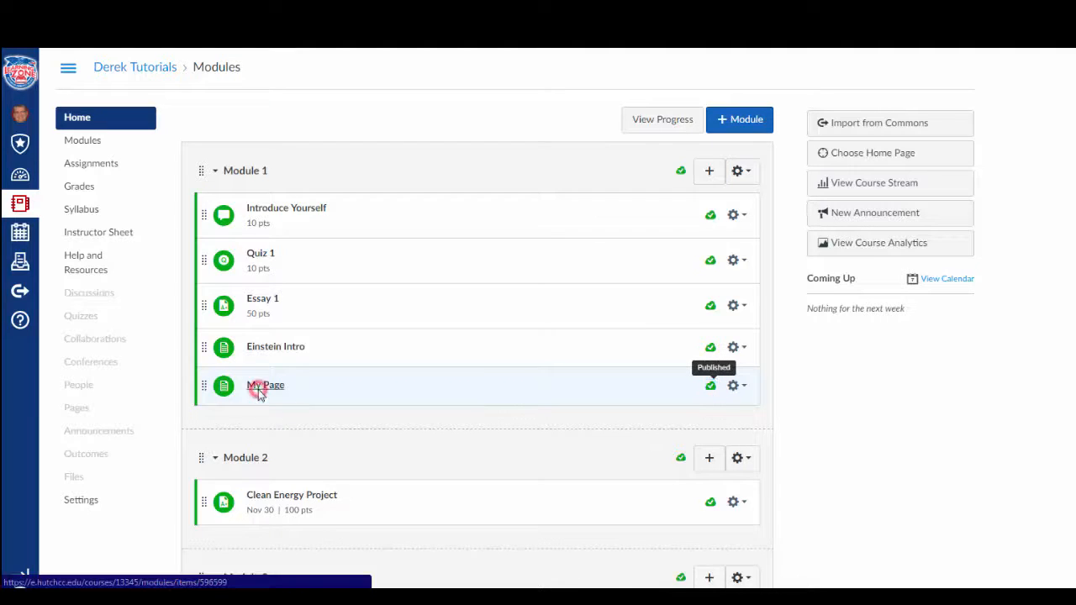